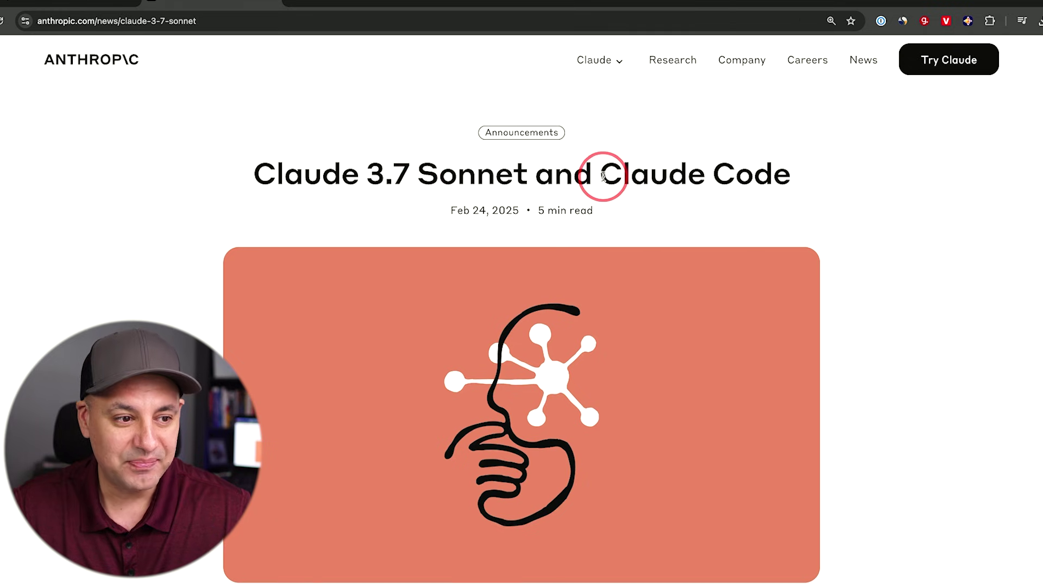
Select 'Claude Code' in the Claude 3.7 Sonnet announcement headline.
left_click_drag(603, 175, 820, 174)
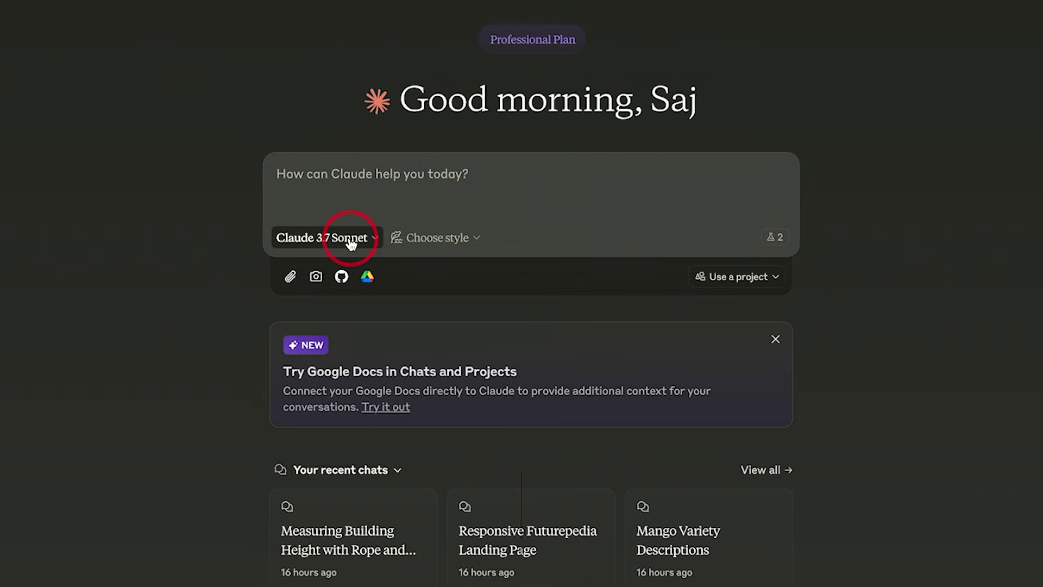
left_click(351, 241)
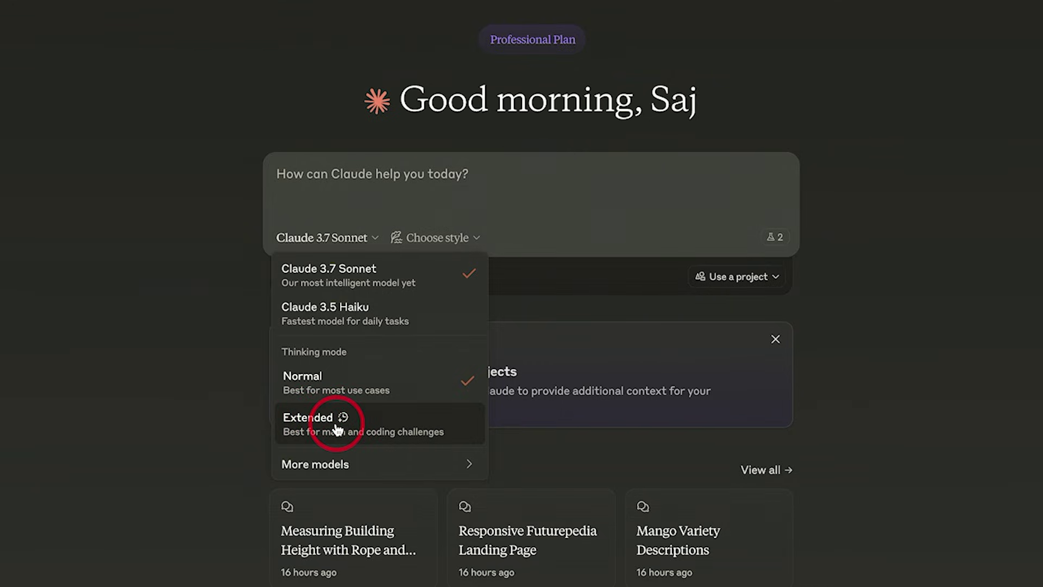
left_click(335, 381)
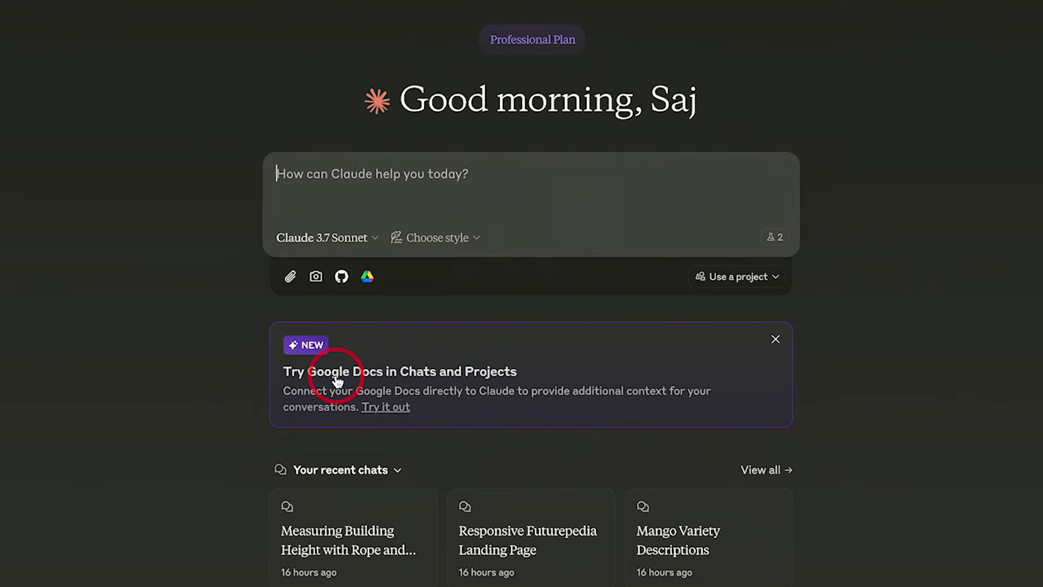
left_click(333, 242)
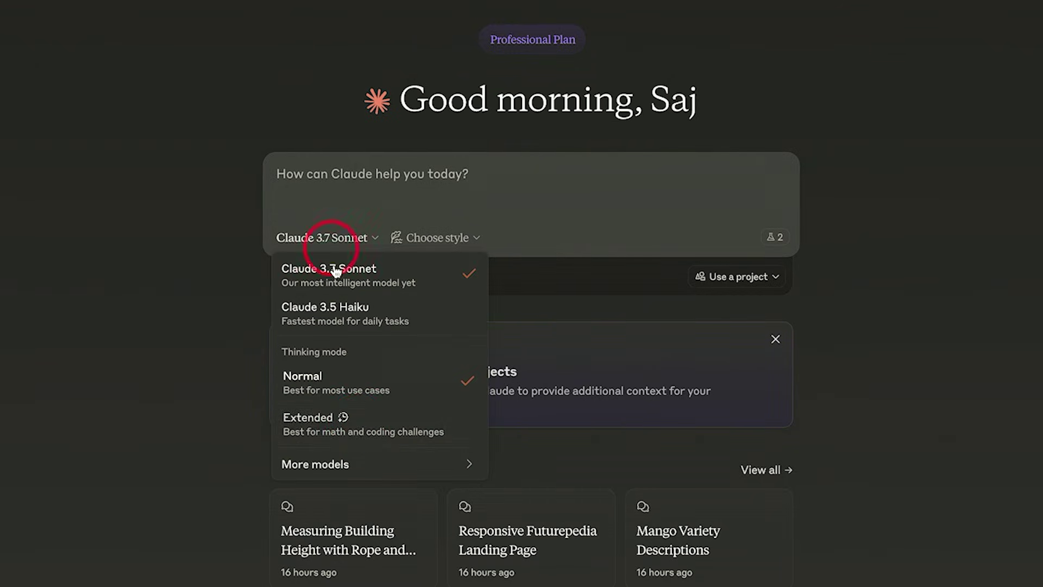
left_click(335, 392)
left_click(342, 213)
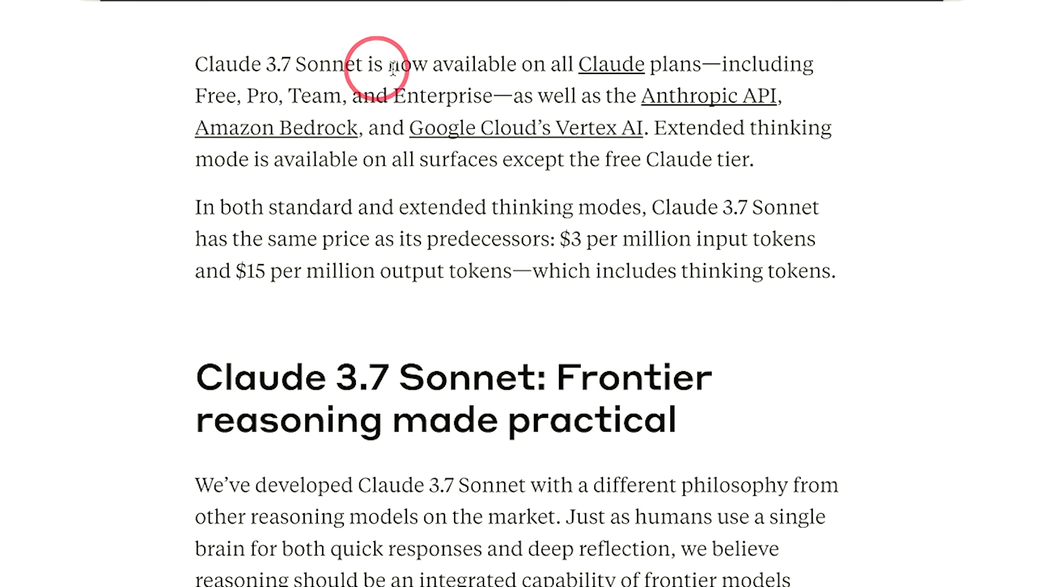
Highlight 'Extended thinking' in the plan-availability paragraph and close the model list.
scroll(402, 66, "down", 1)
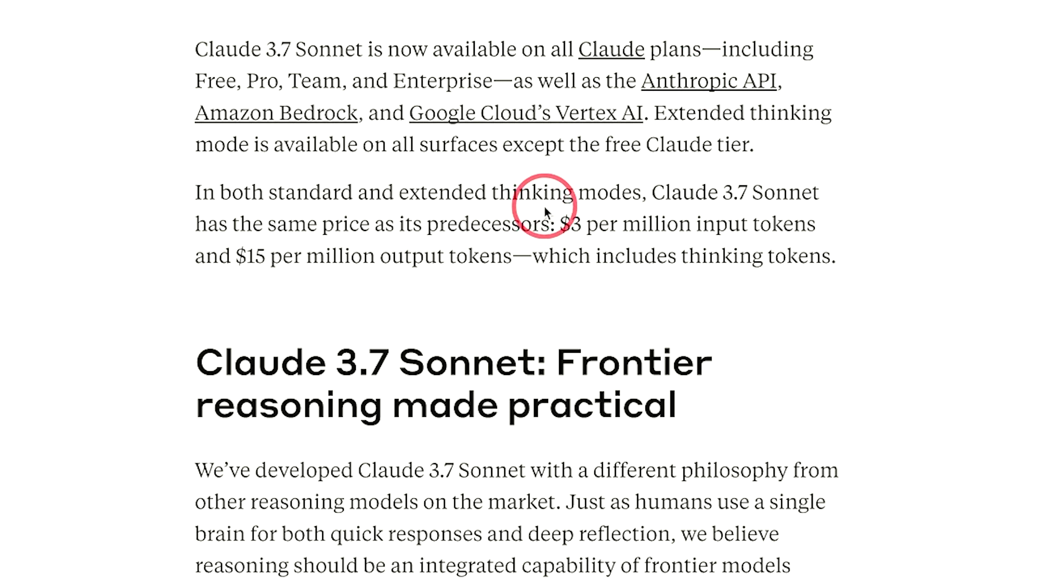
left_click_drag(653, 114, 843, 118)
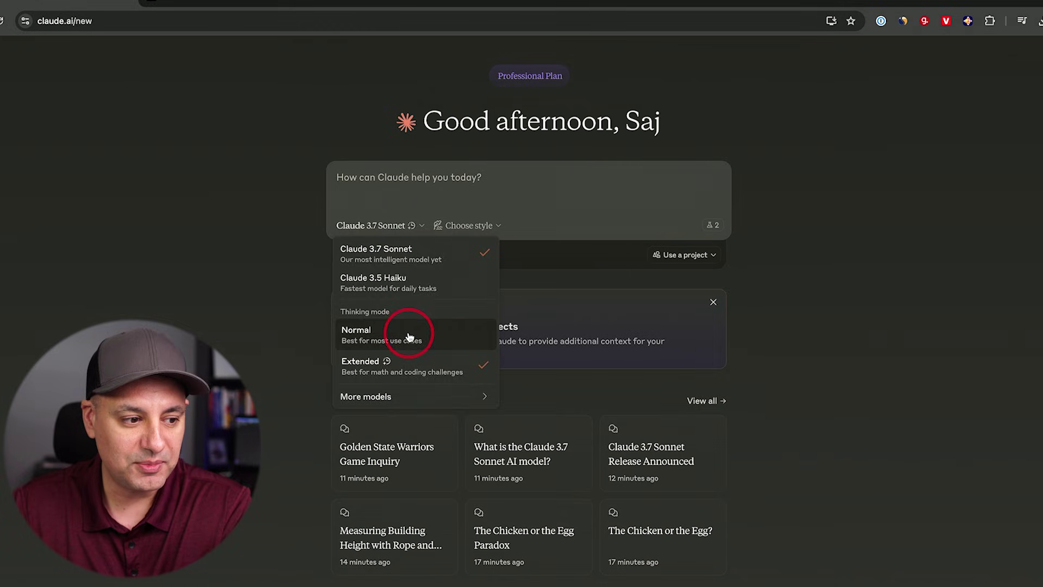
left_click(409, 341)
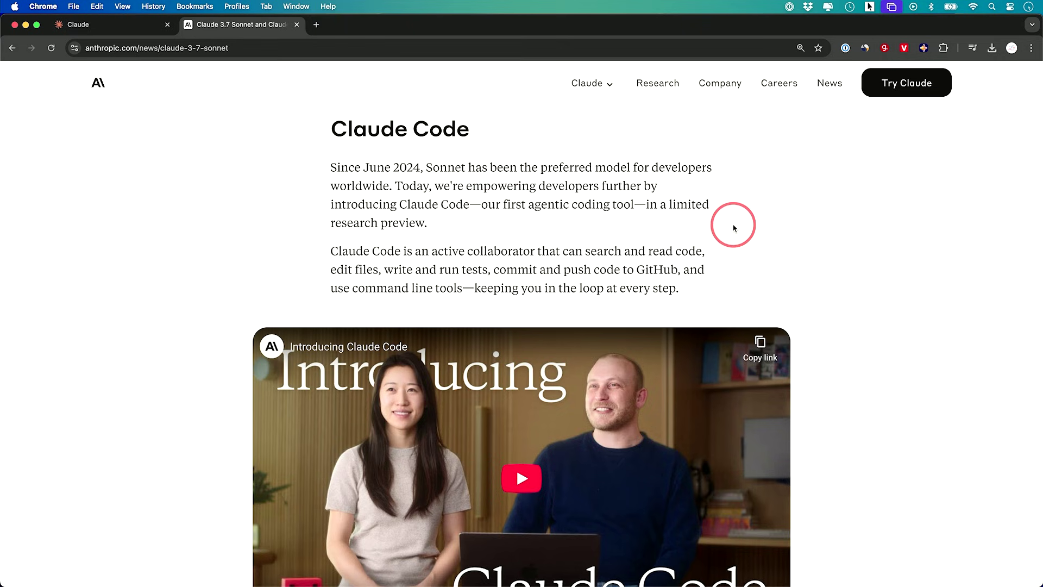
Scroll past the Claude Code video in the announcement article.
scroll(489, 320, "down", 4)
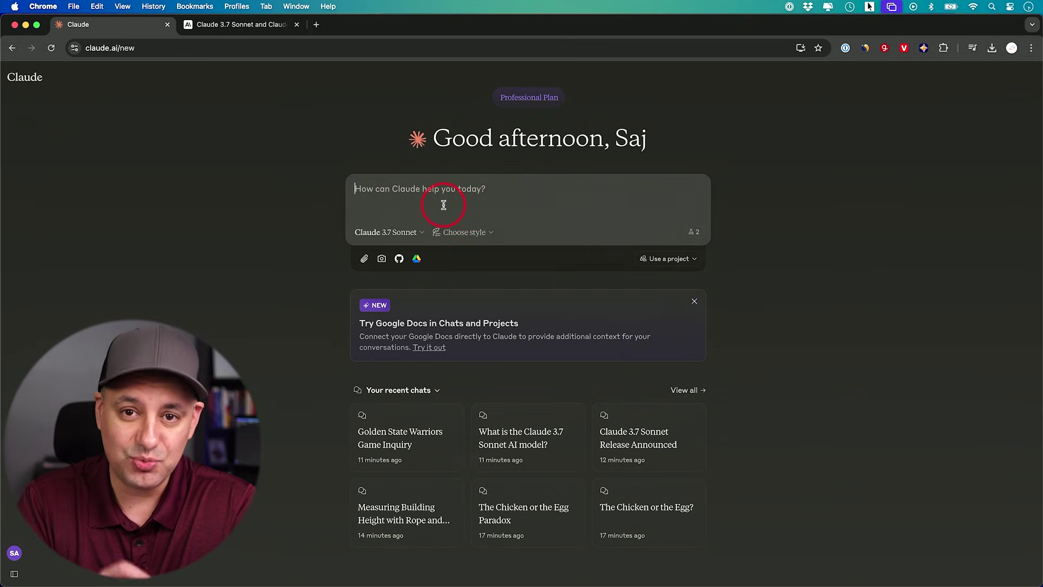
Keep the Normal response style and paste the 250-word, 5-bullet-point summary request.
left_click(470, 233)
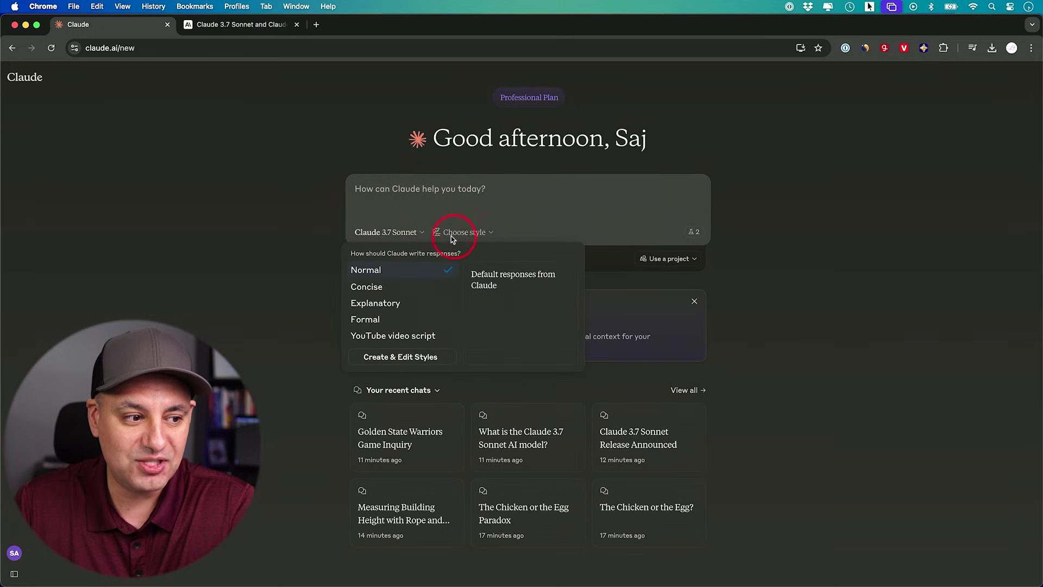
left_click(376, 271)
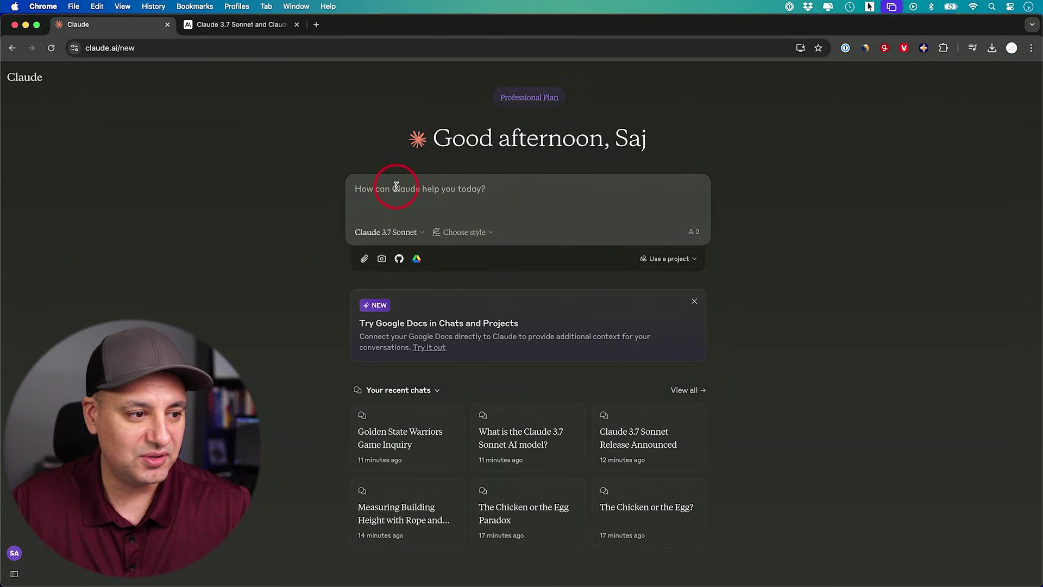
type("Summerize the following article in 250 words. Include the key topics in 5 bullet points.")
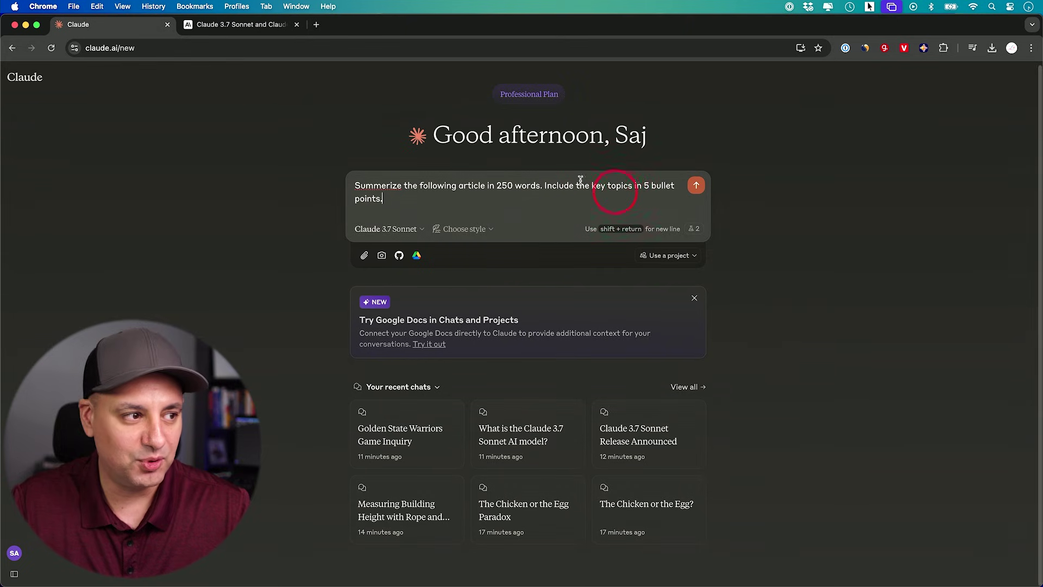
Copy the Claude 3.7 Sonnet announcement article text from its tab.
left_click(242, 25)
key("super+c")
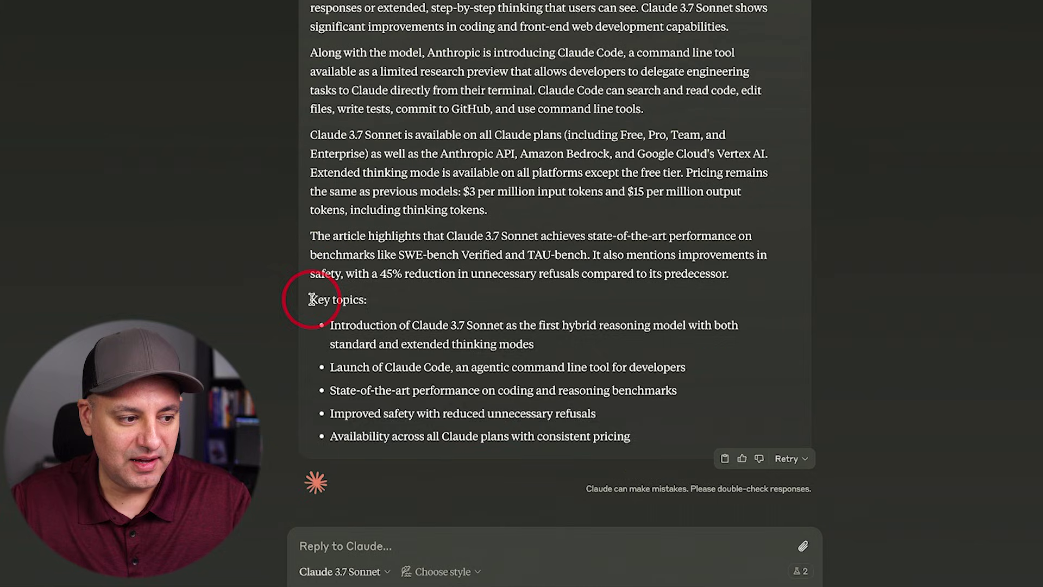
Select the Key topics list, then Claude's entire summary answer.
left_click_drag(297, 469, 632, 437)
left_click(648, 444)
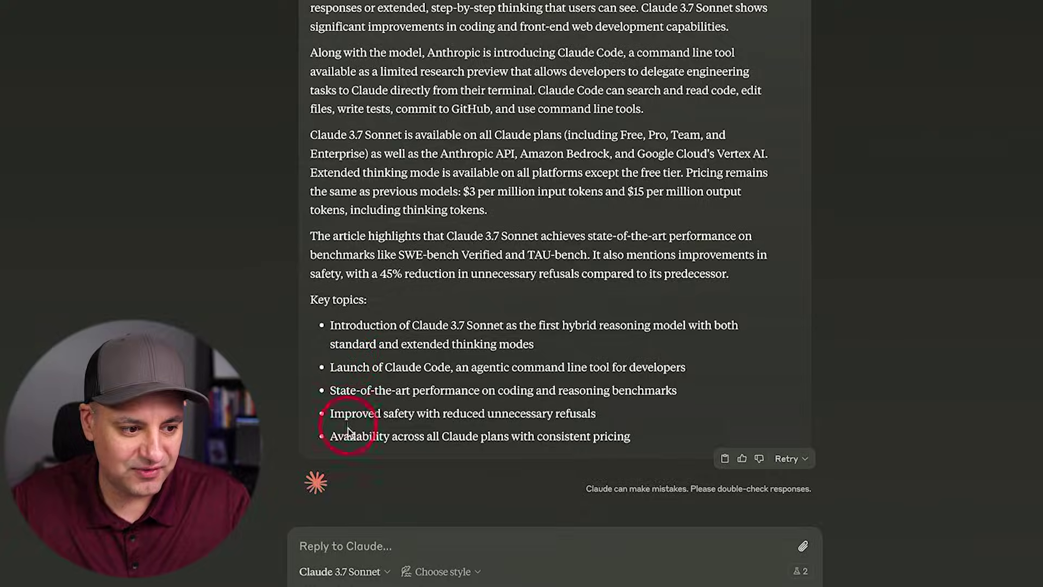
scroll(375, 394, "up", 1)
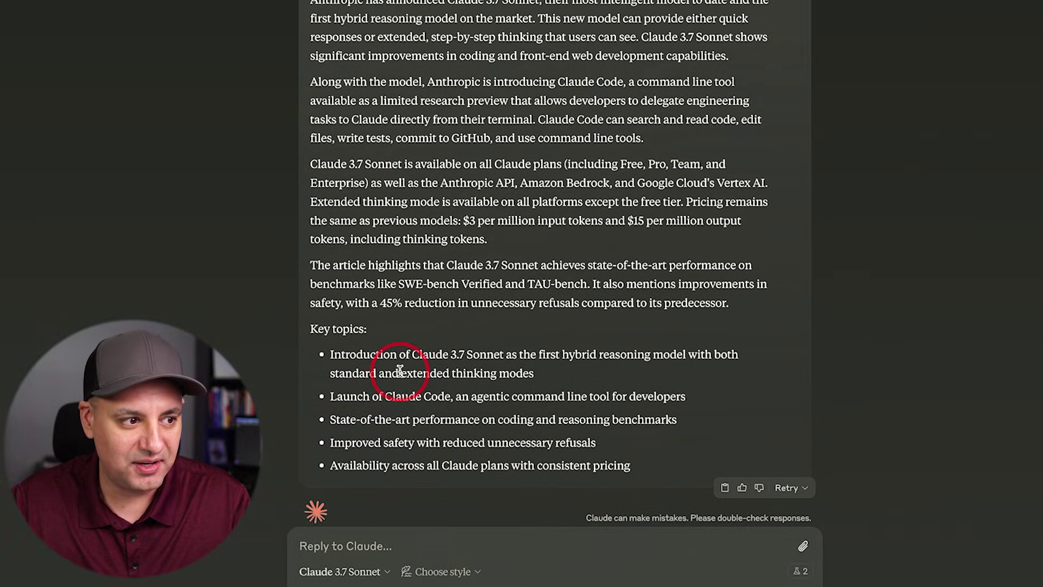
left_click_drag(307, 2, 764, 458)
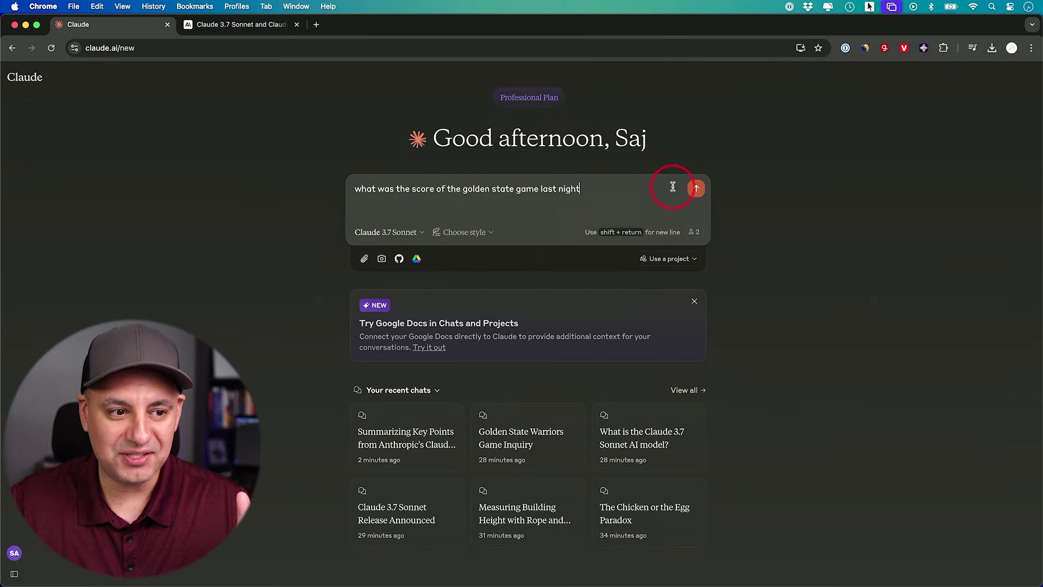
Send the question about last night's Golden State game score.
left_click(697, 189)
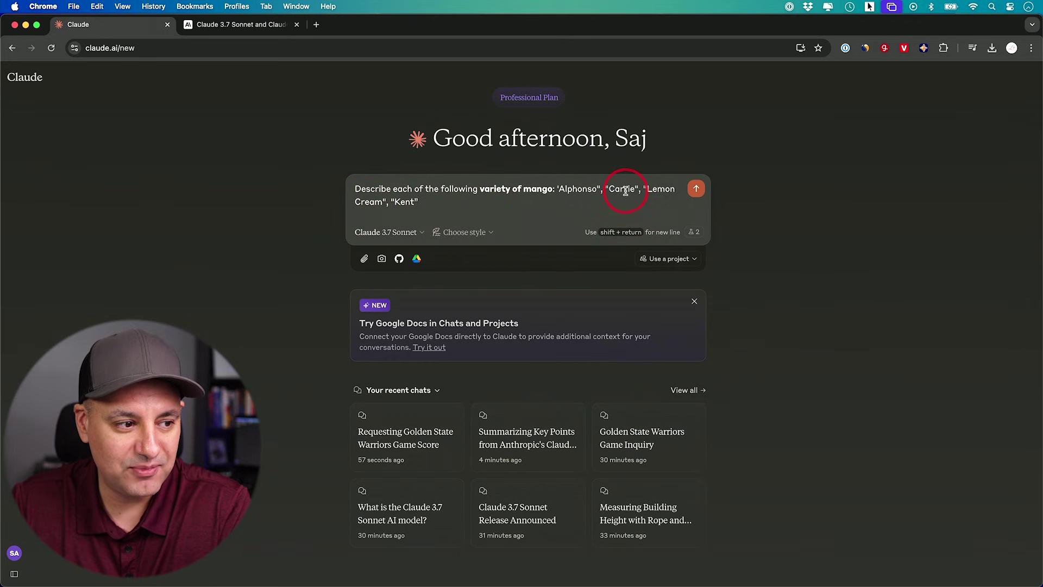
Send the mango prompt to Claude and ChatGPT, then select the Lemon Cream Mango section.
left_click(695, 189)
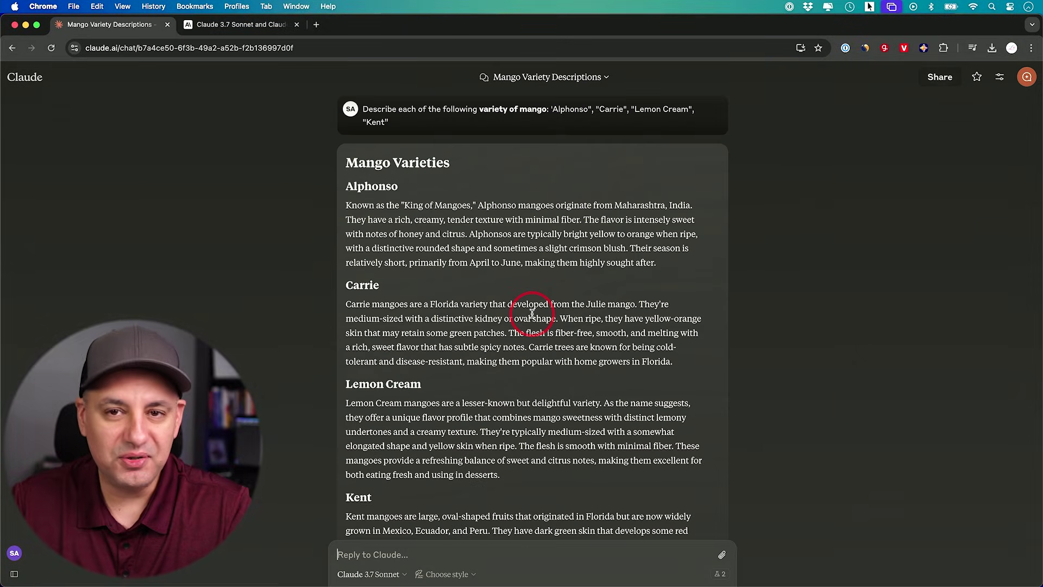
scroll(531, 302, "down", 2)
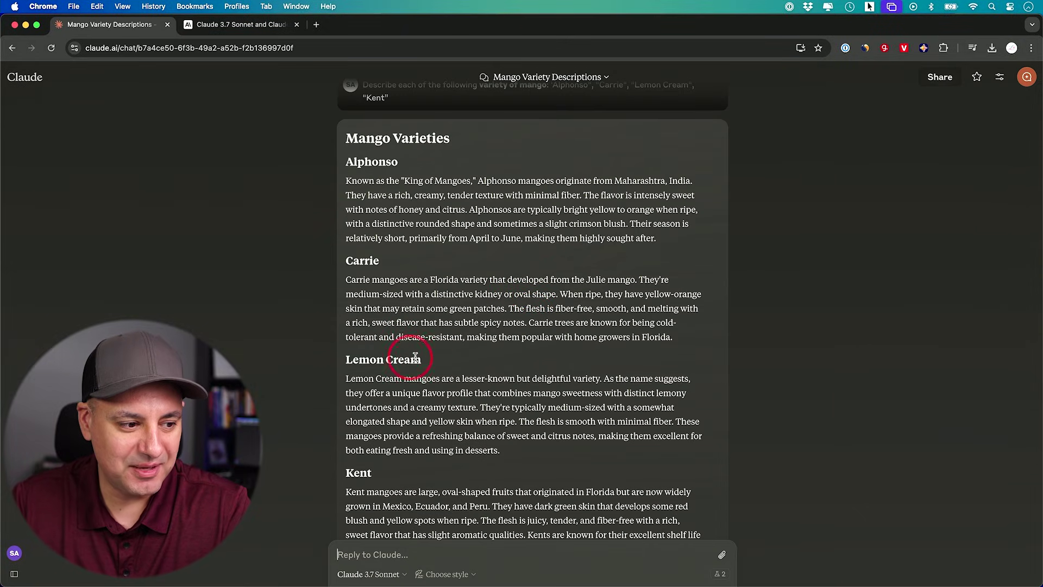
scroll(401, 364, "down", 1)
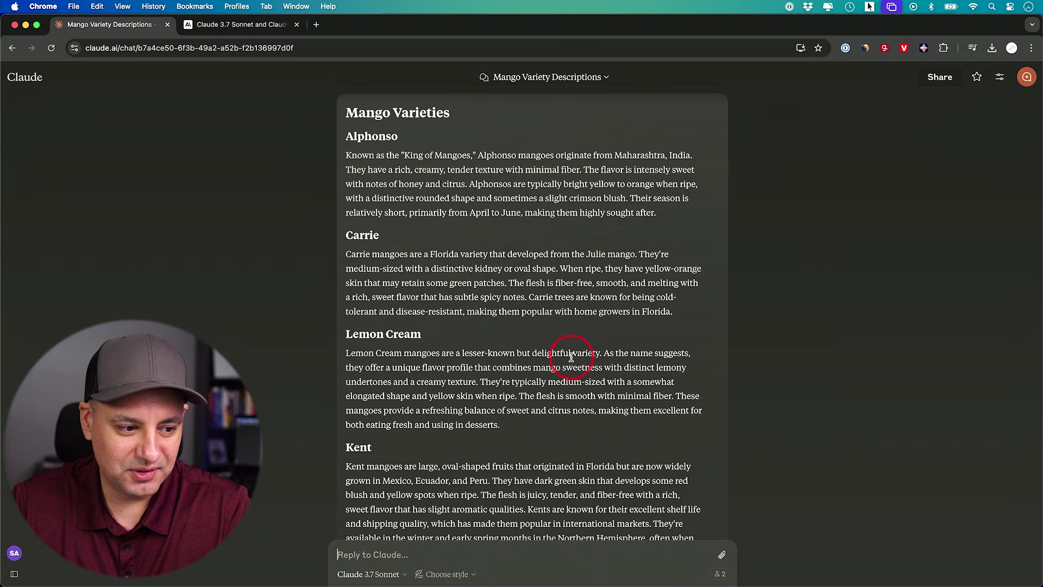
scroll(571, 357, "down", 1)
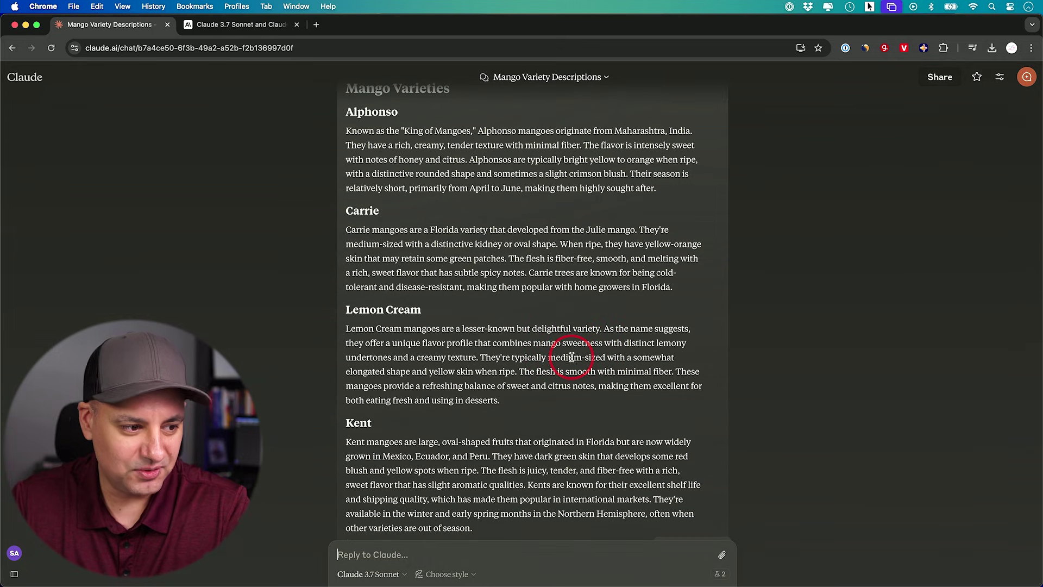
scroll(571, 357, "up", 1)
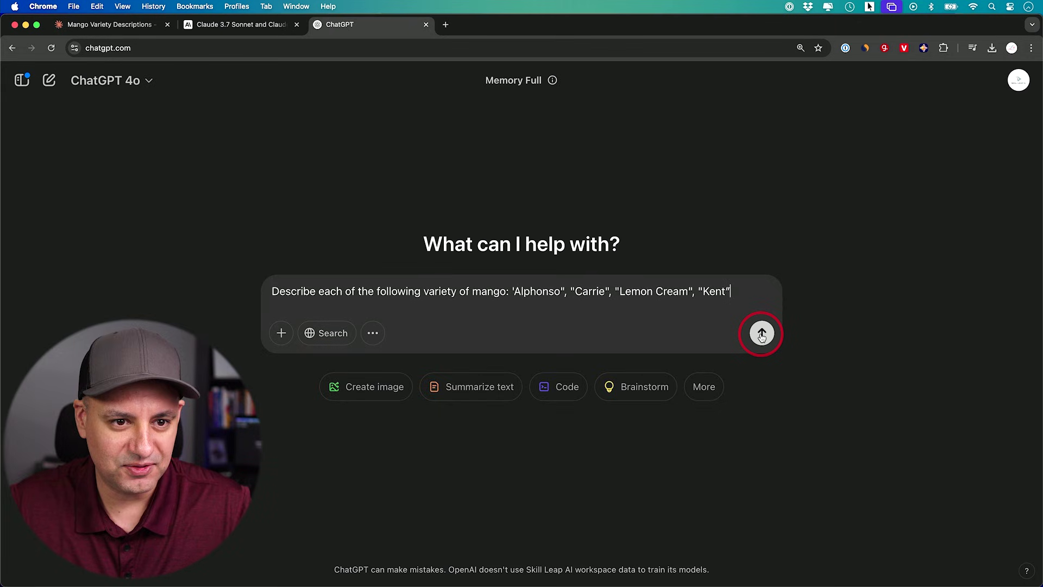
left_click(762, 334)
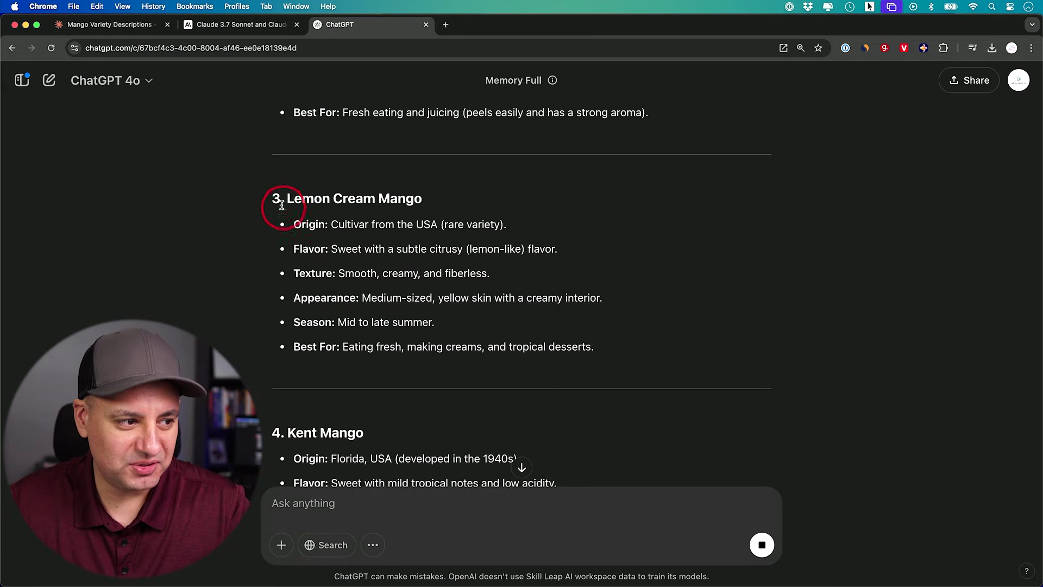
left_click_drag(273, 201, 631, 345)
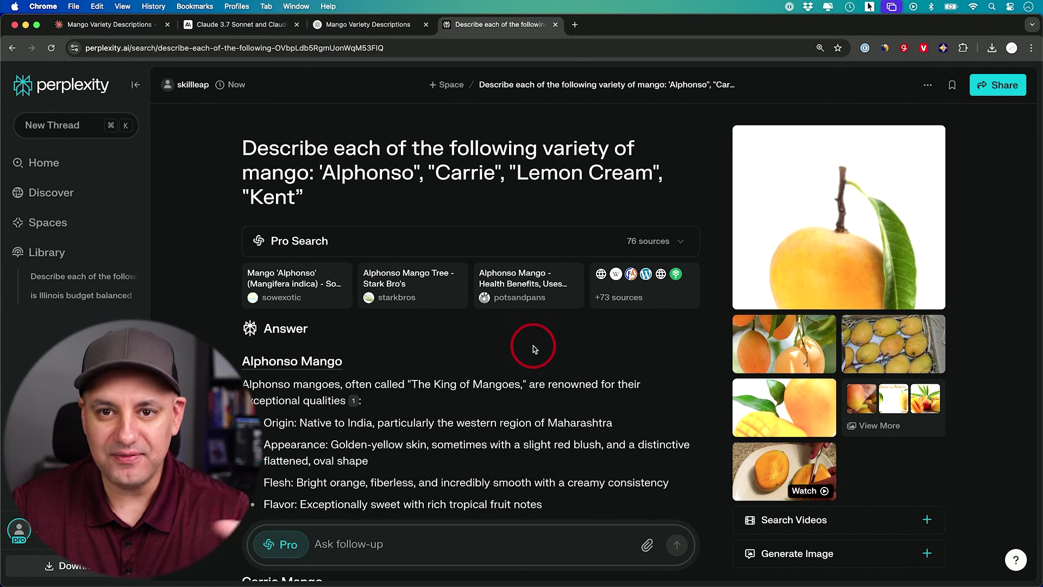
Start a Perplexity follow-up search on the Lemon Zest Mango variety.
scroll(533, 345, "down", 3)
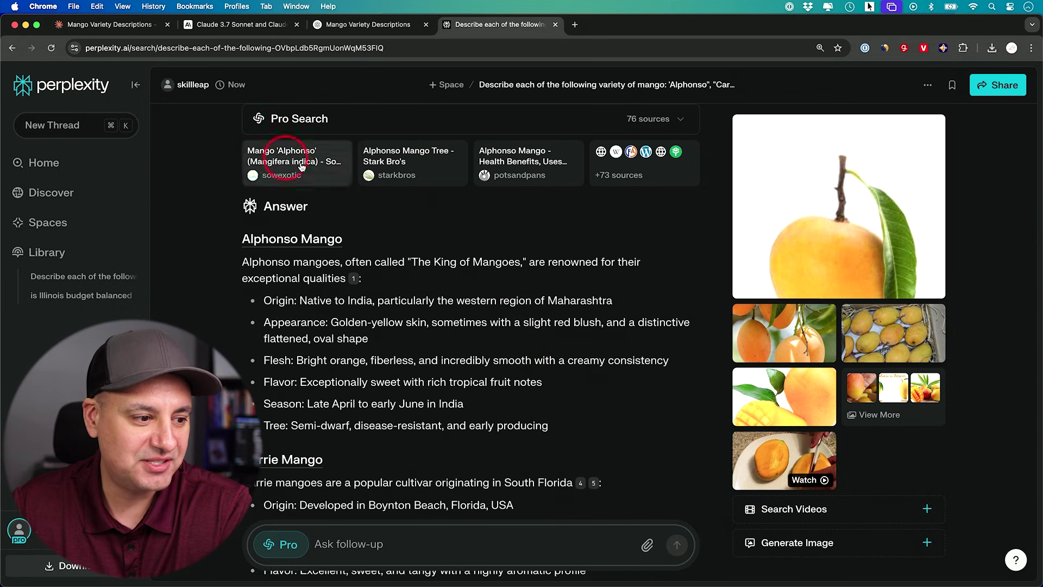
scroll(580, 310, "down", 9)
scroll(579, 312, "down", 1)
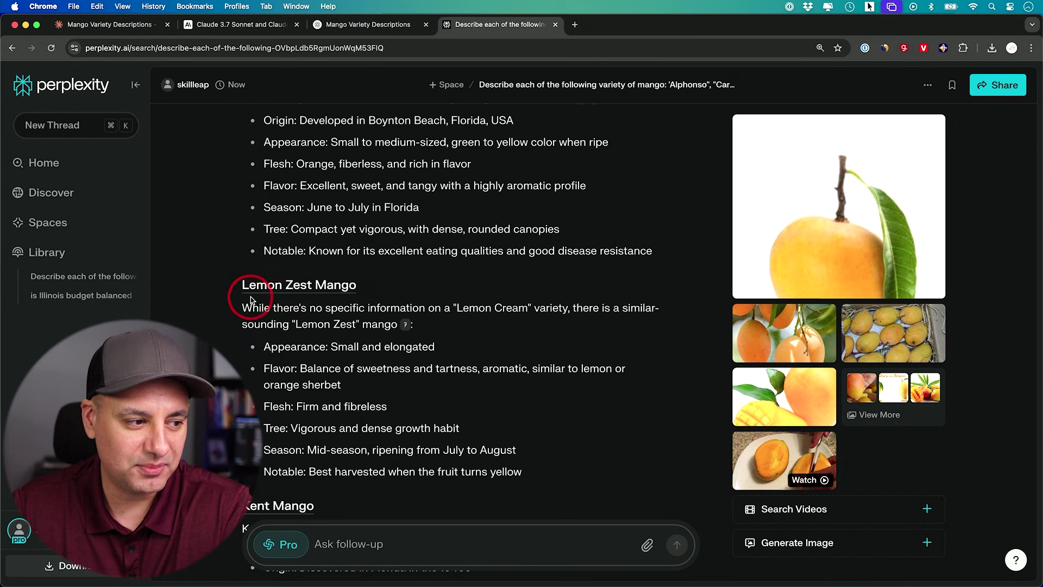
mouse_move(293, 289)
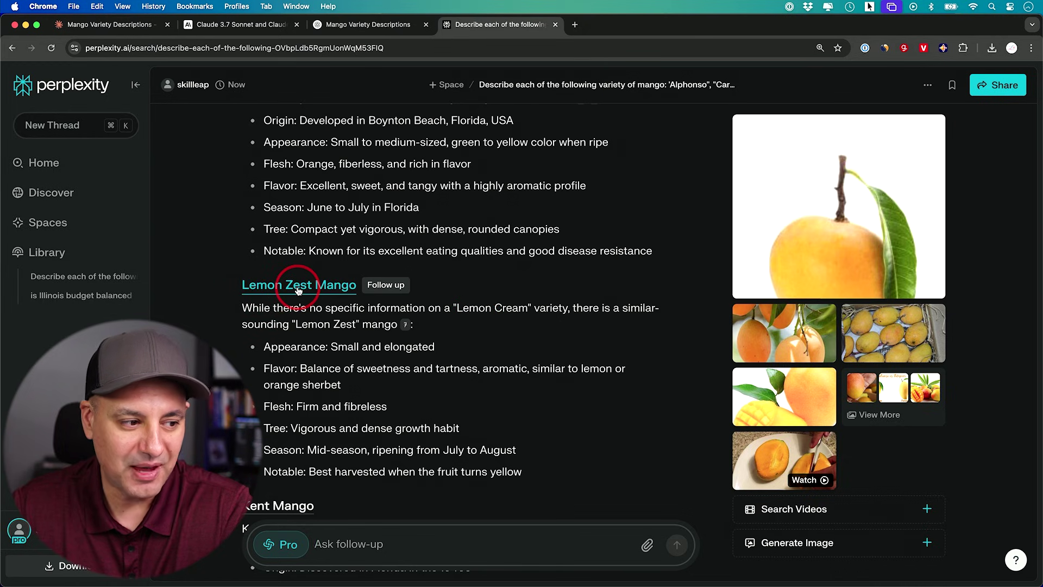
left_click(298, 289)
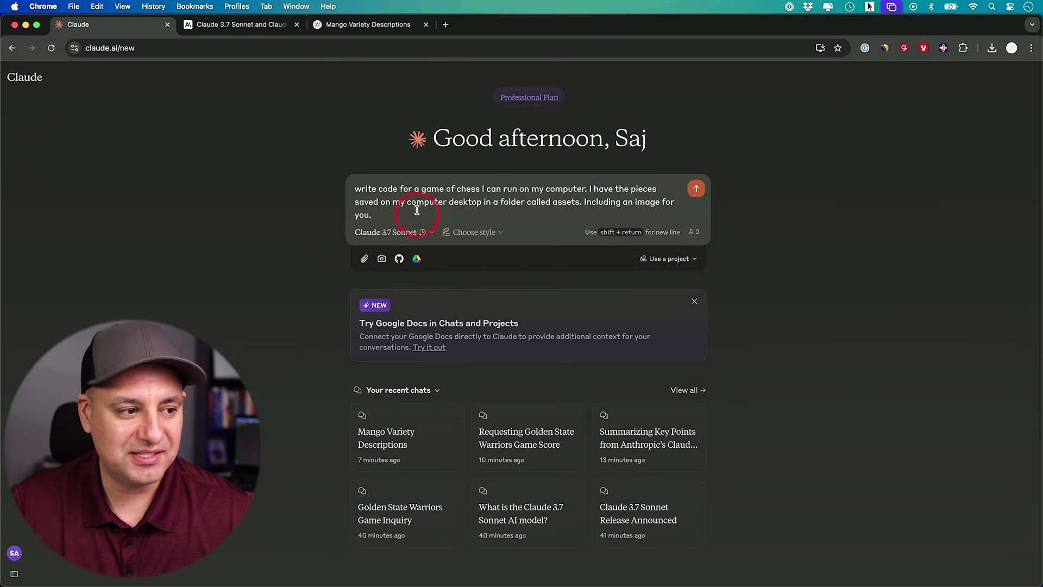
Confirm Claude 3.7 Sonnet with Extended thinking is the active model.
left_click(409, 233)
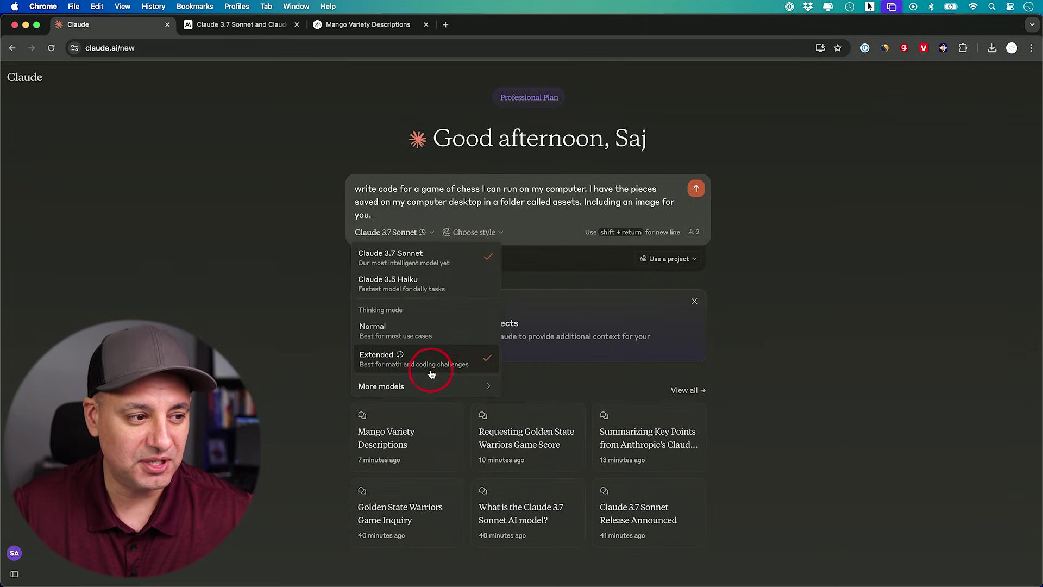
left_click(375, 191)
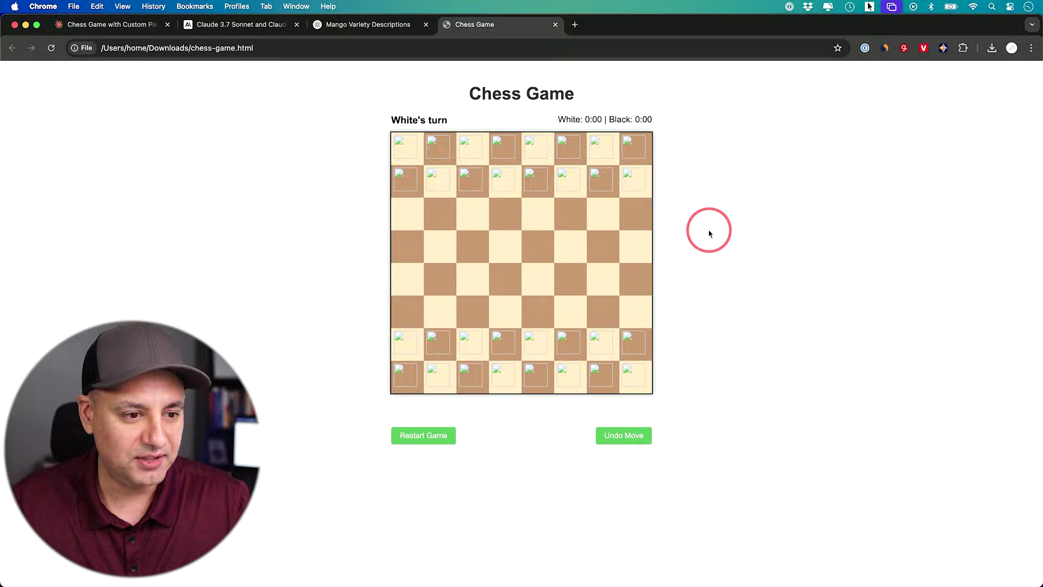
Close the chess-game.html tab to return to the Claude chat with the Python chess code.
key("super+w")
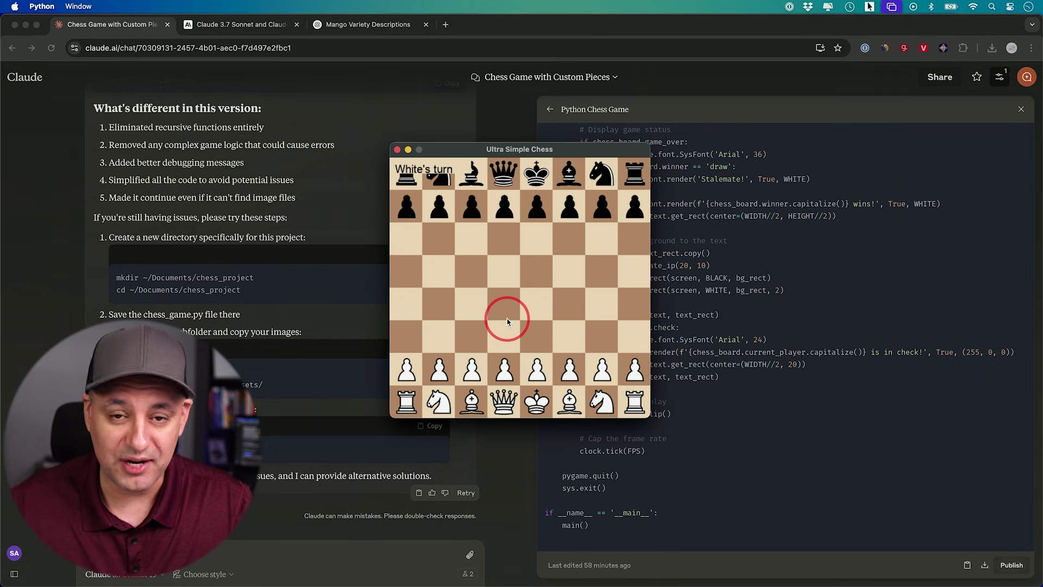
Play e3 for White and e6 for Black, after e4 and d4 attempts fail.
left_click(533, 367)
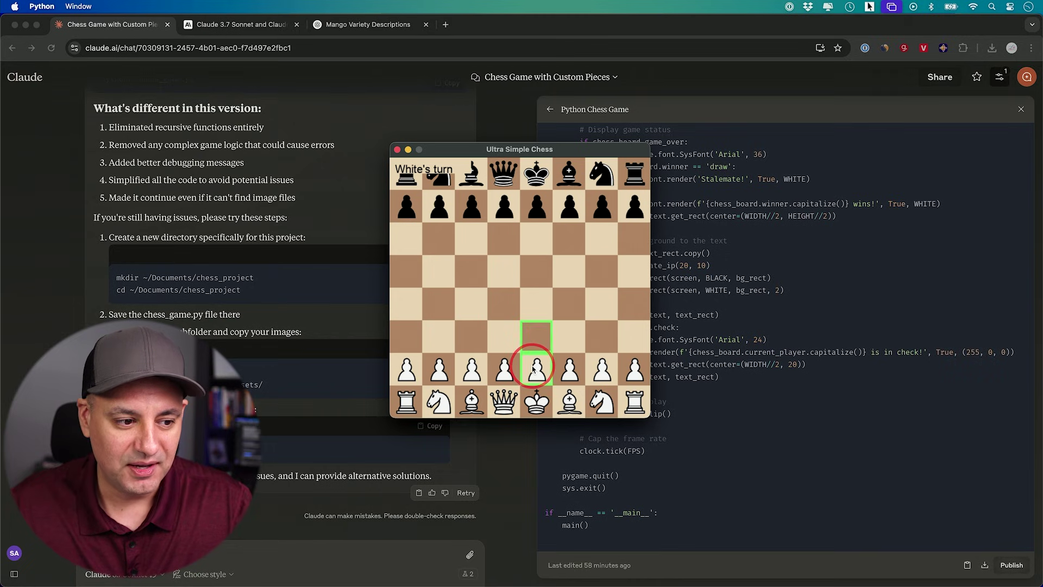
left_click(535, 313)
left_click(540, 367)
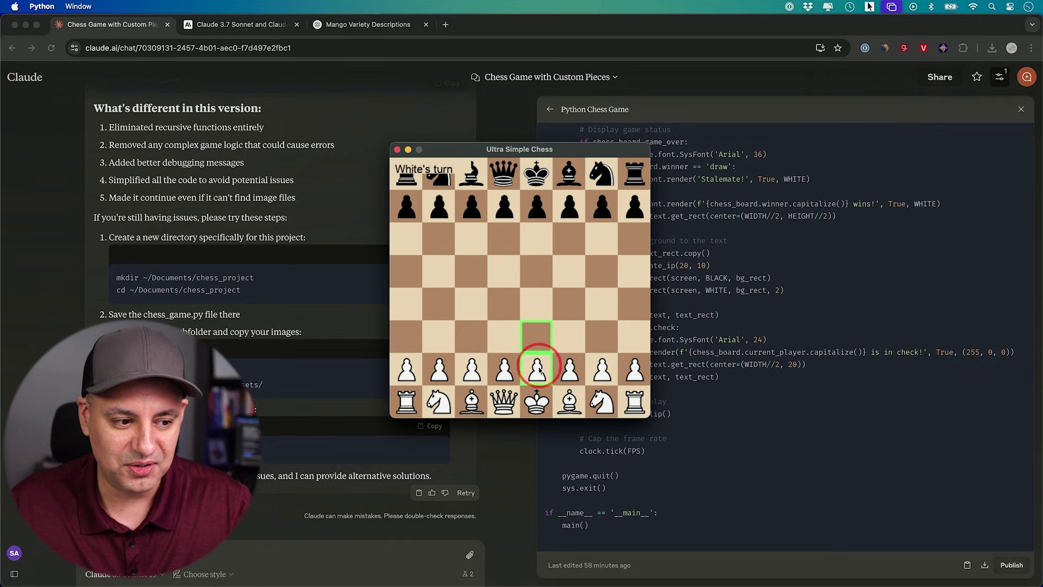
left_click(539, 369)
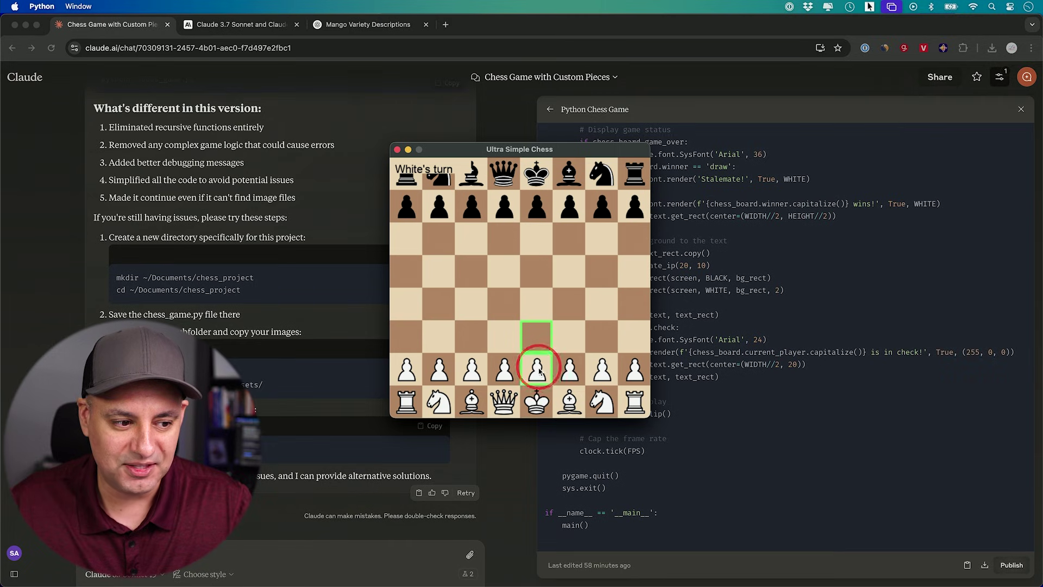
left_click(538, 332)
left_click(556, 217)
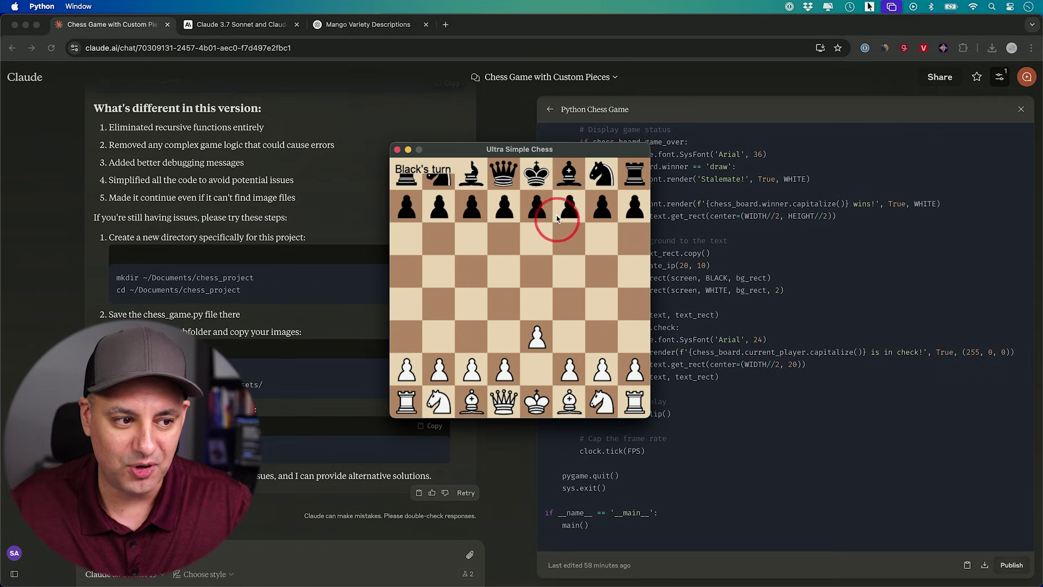
left_click(539, 247)
left_click(510, 362)
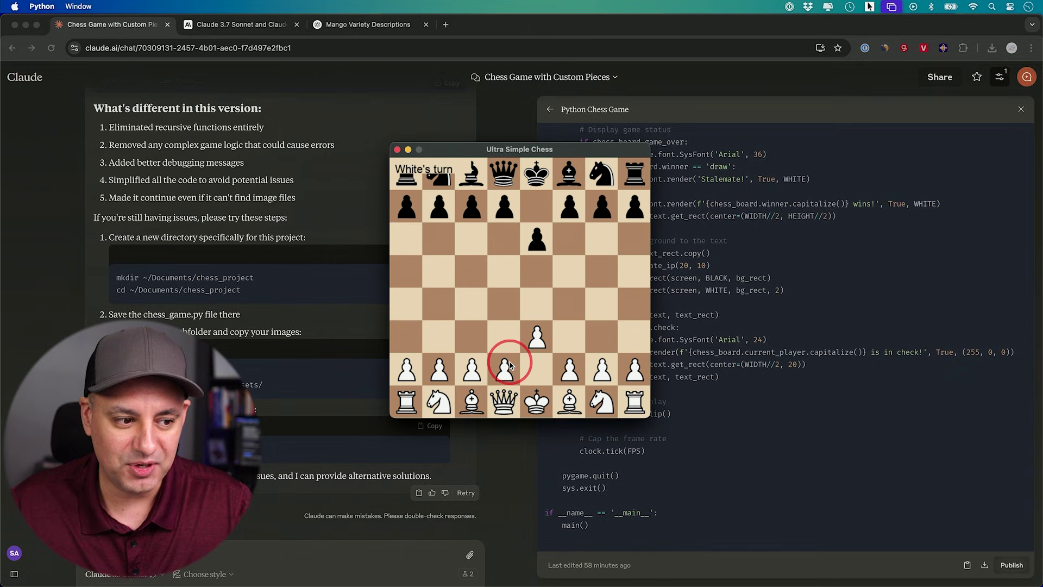
left_click(505, 298)
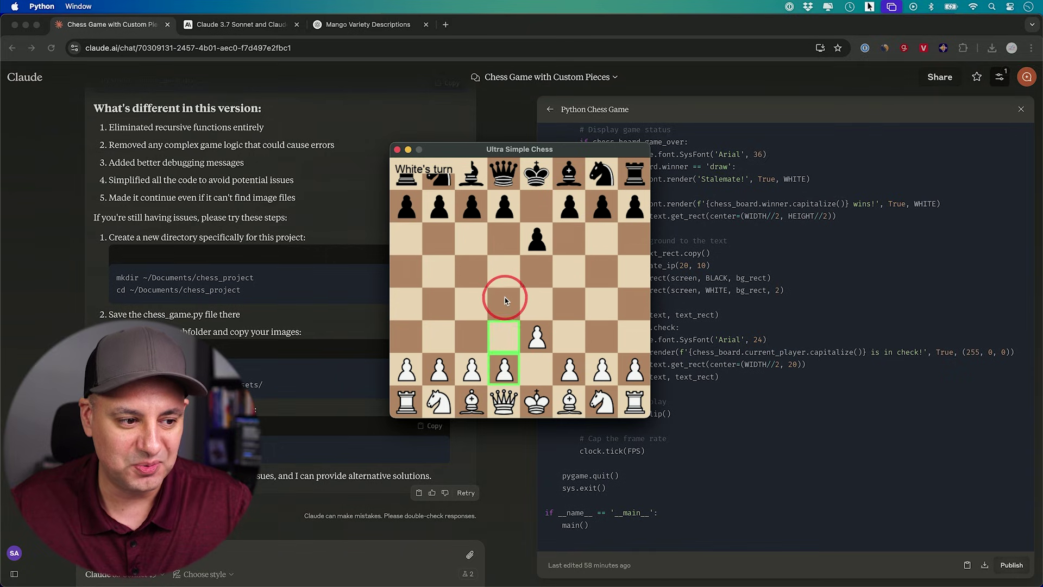
left_click(505, 365)
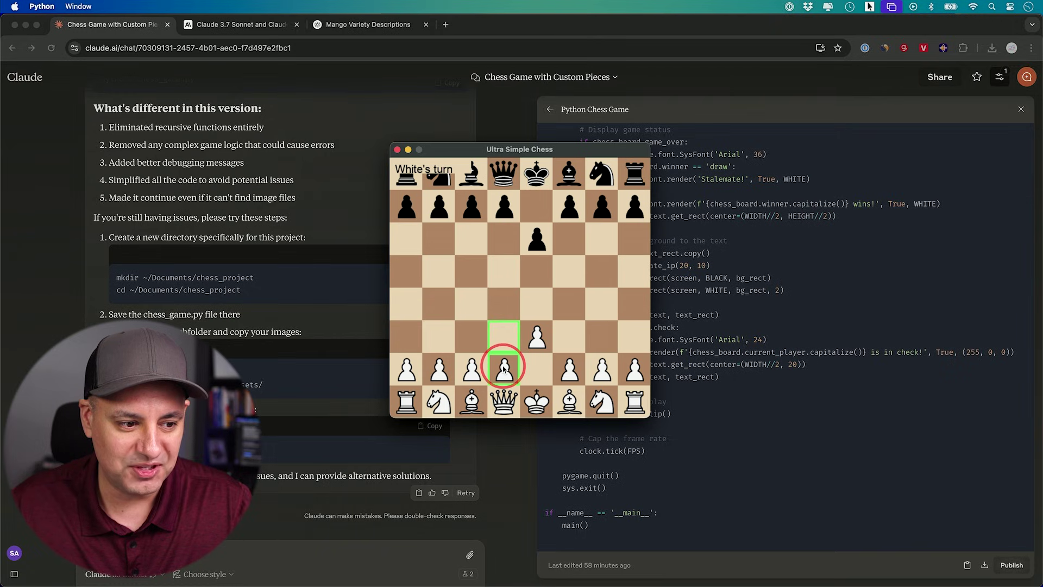
Play b3, b6, Qf3 and c6, then capture the f7 pawn with White's queen.
left_click(439, 369)
left_click(440, 337)
left_click(439, 206)
left_click(439, 239)
left_click(471, 206)
left_click(471, 248)
left_click(504, 402)
left_click(570, 337)
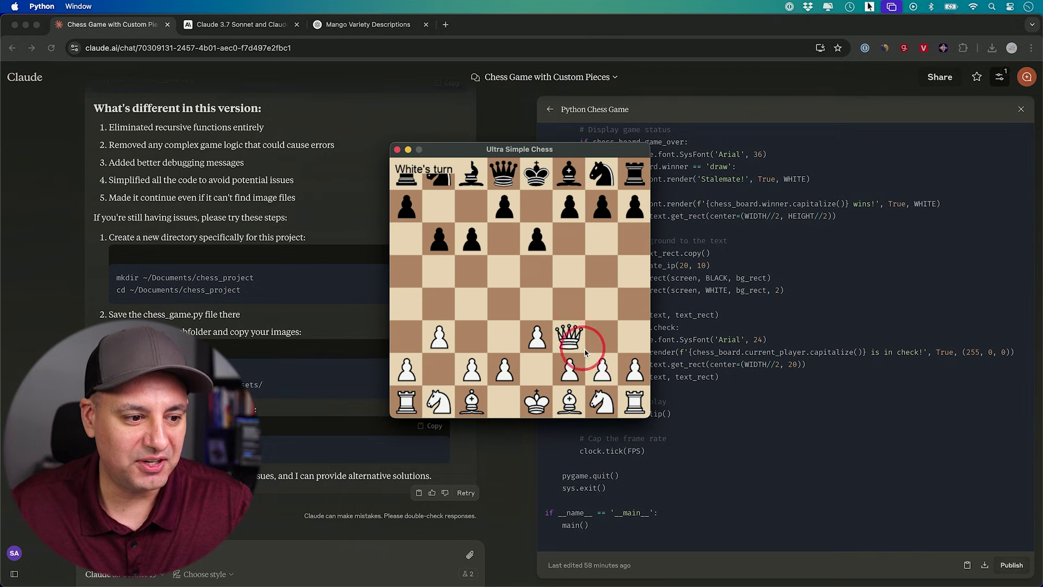
left_click(570, 338)
left_click(570, 210)
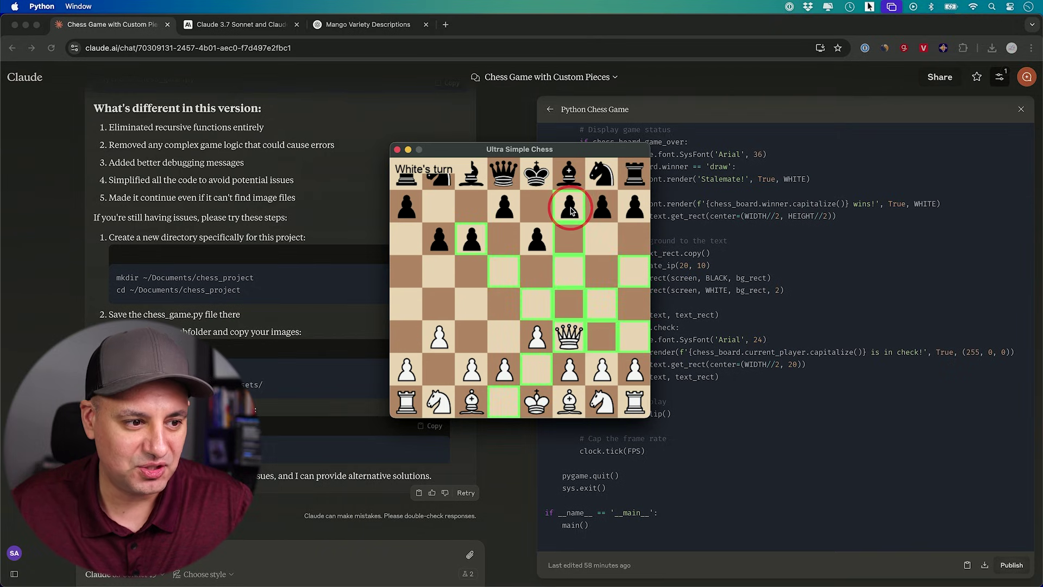
Play Nh6, e4 and e5, capture the black king with Qxe8, then d6.
left_click(604, 176)
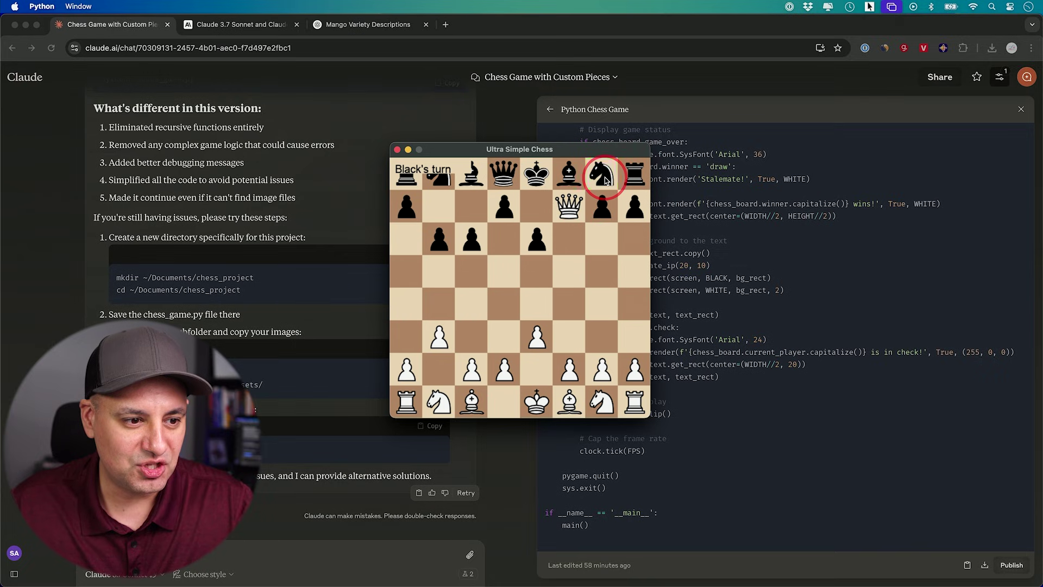
left_click(636, 242)
left_click(565, 204)
left_click(536, 191)
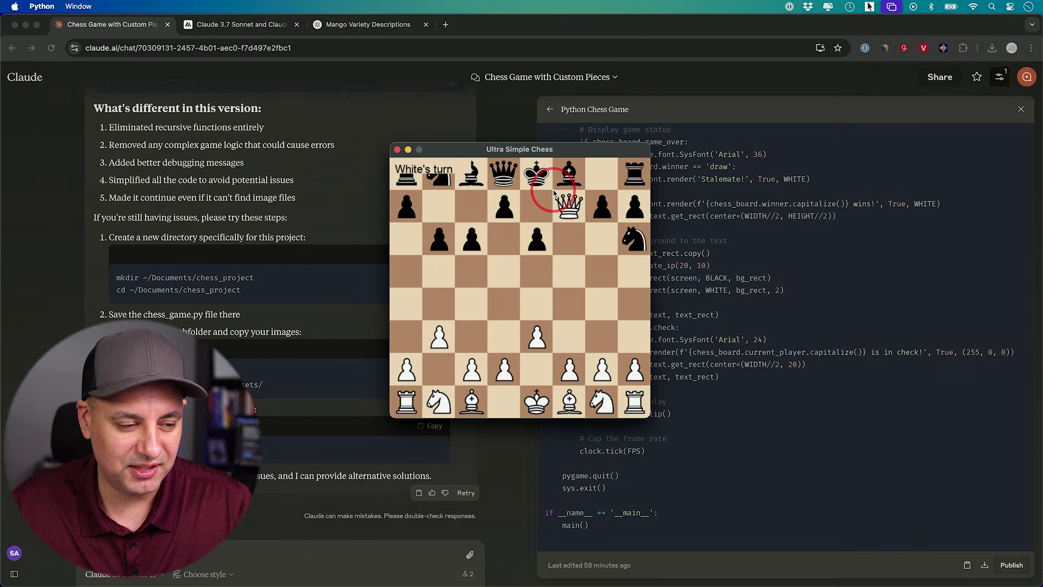
left_click(548, 188)
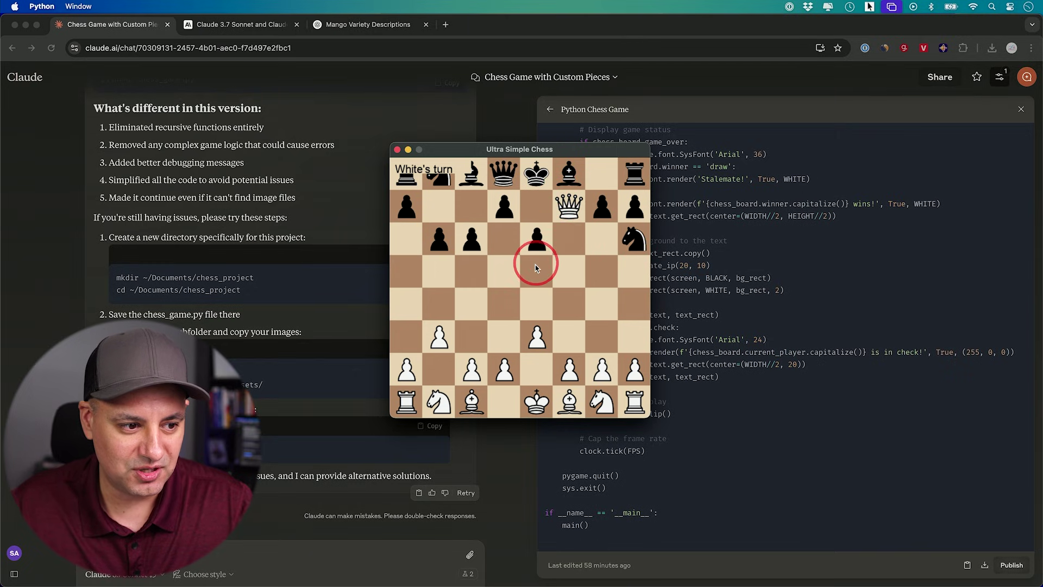
left_click_drag(537, 338, 537, 304)
left_click_drag(537, 240, 537, 272)
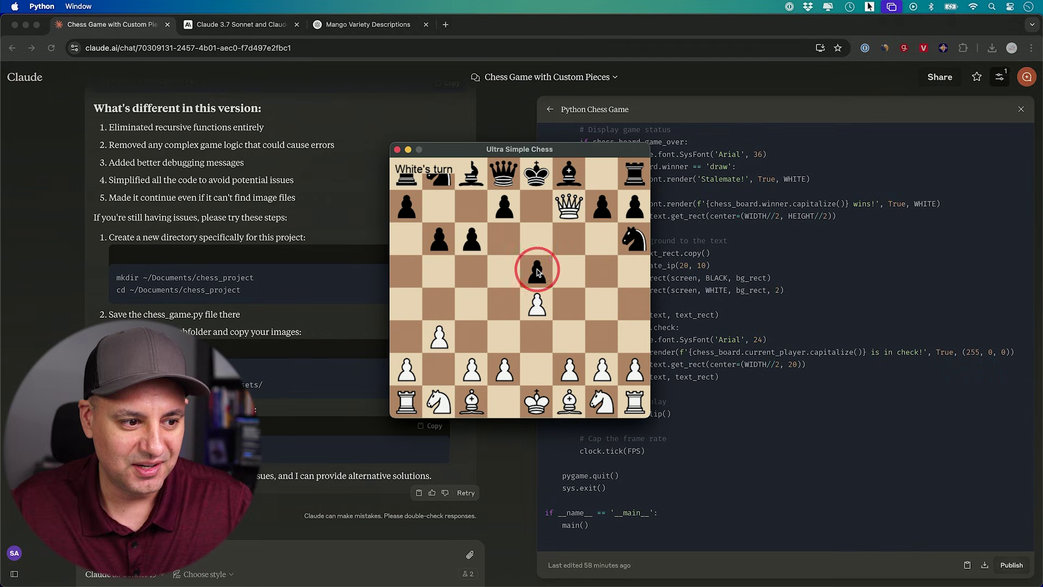
left_click_drag(568, 206, 537, 172)
left_click(504, 214)
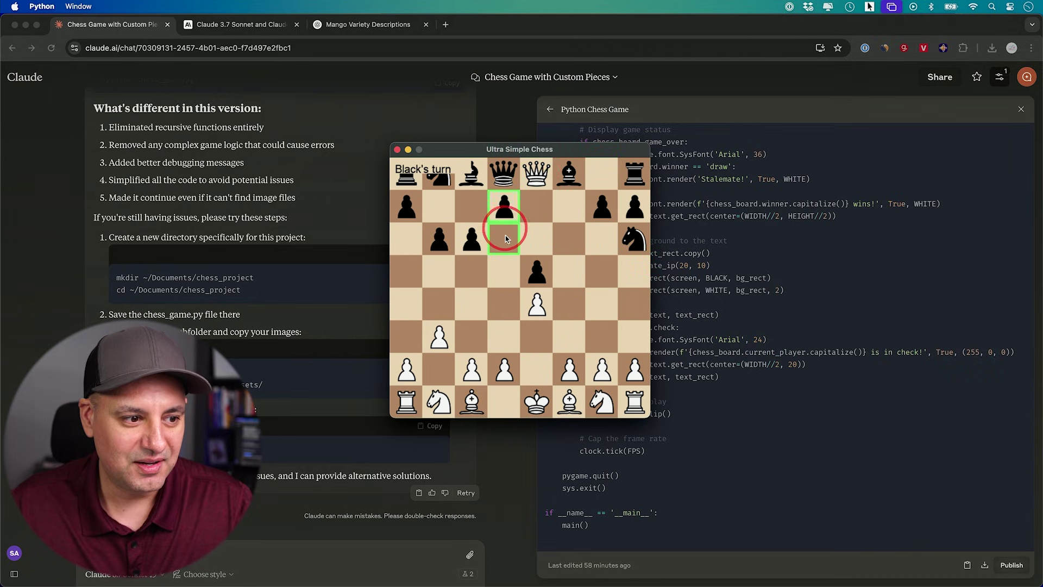
left_click(505, 236)
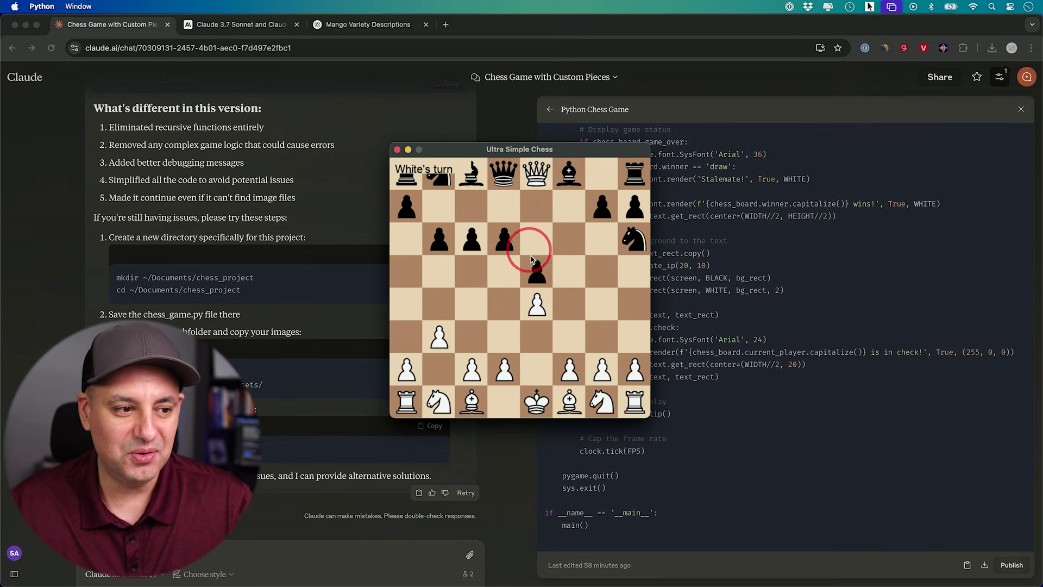
left_click(570, 359)
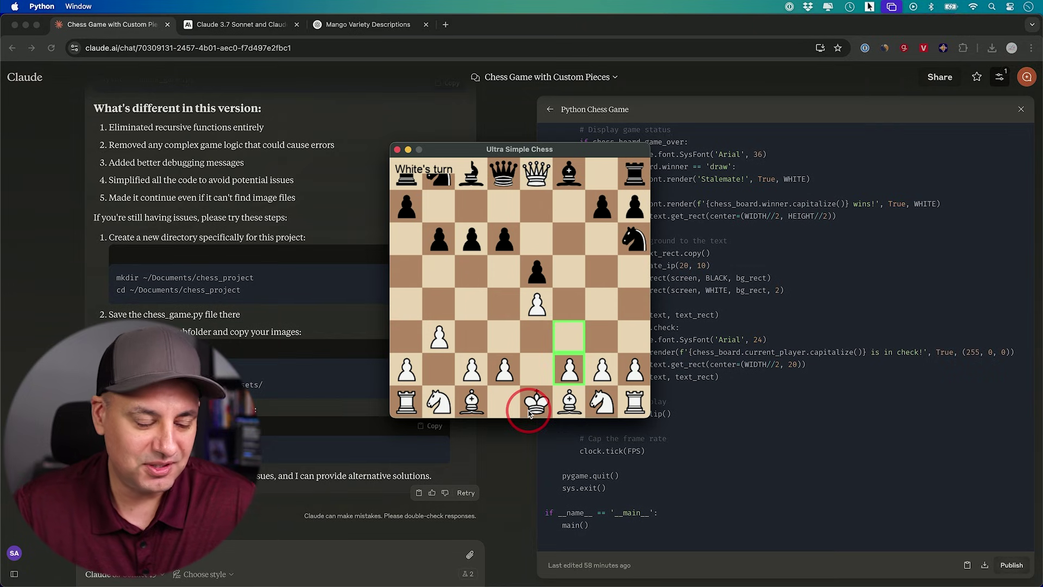
left_click(540, 232)
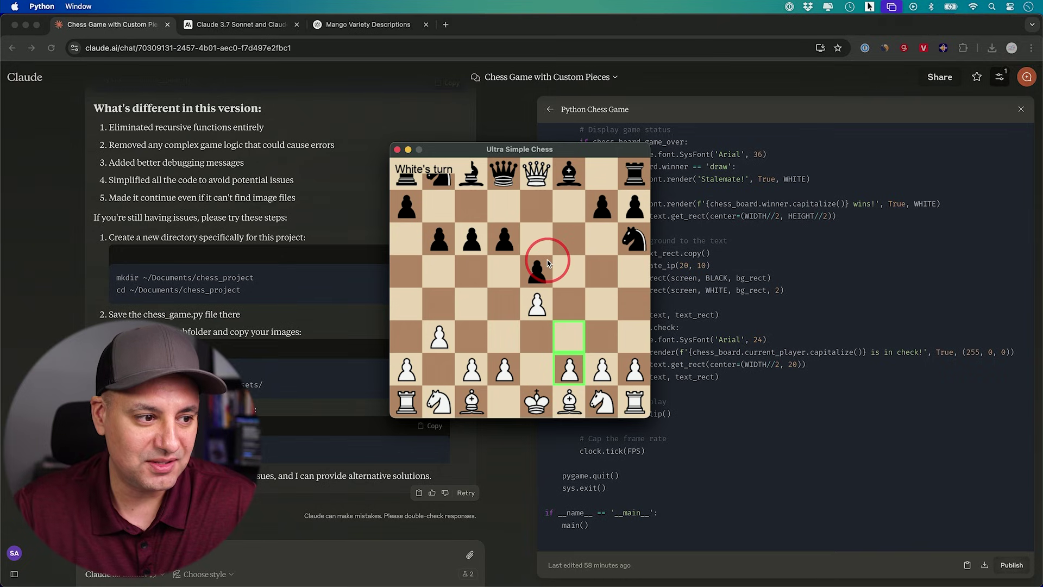
left_click(433, 173)
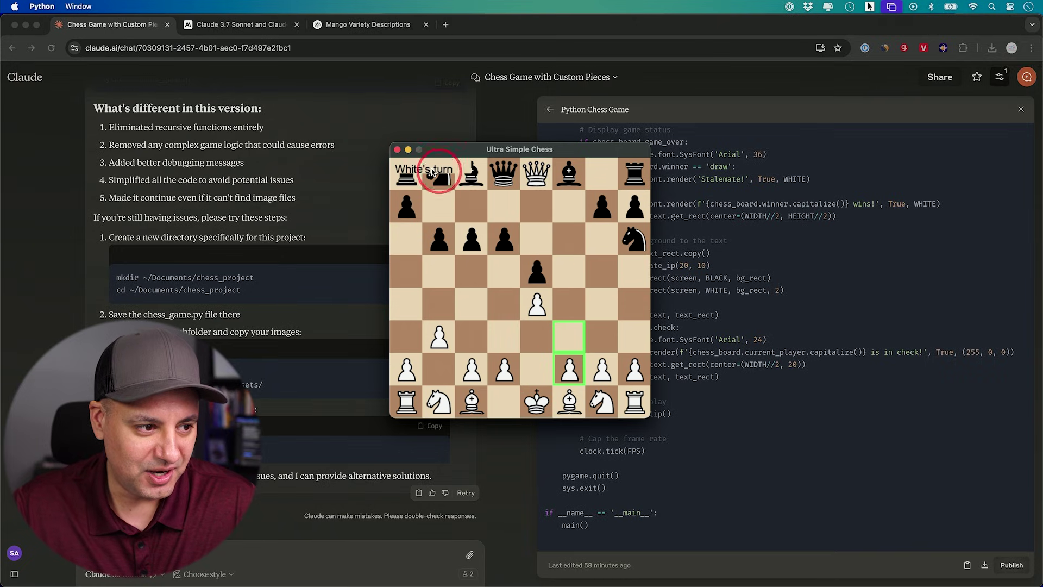
left_click(418, 173)
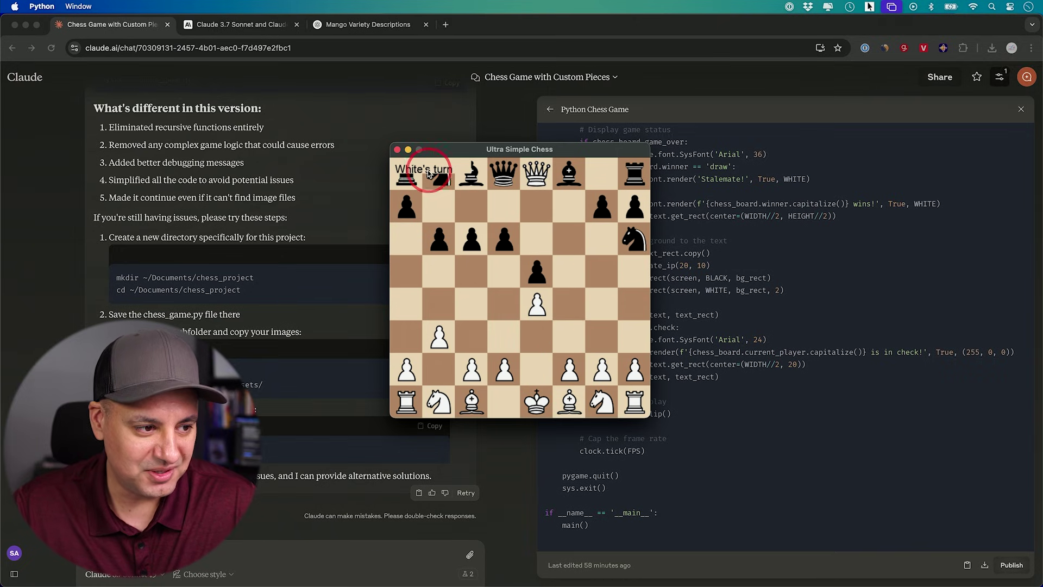
left_click(459, 173)
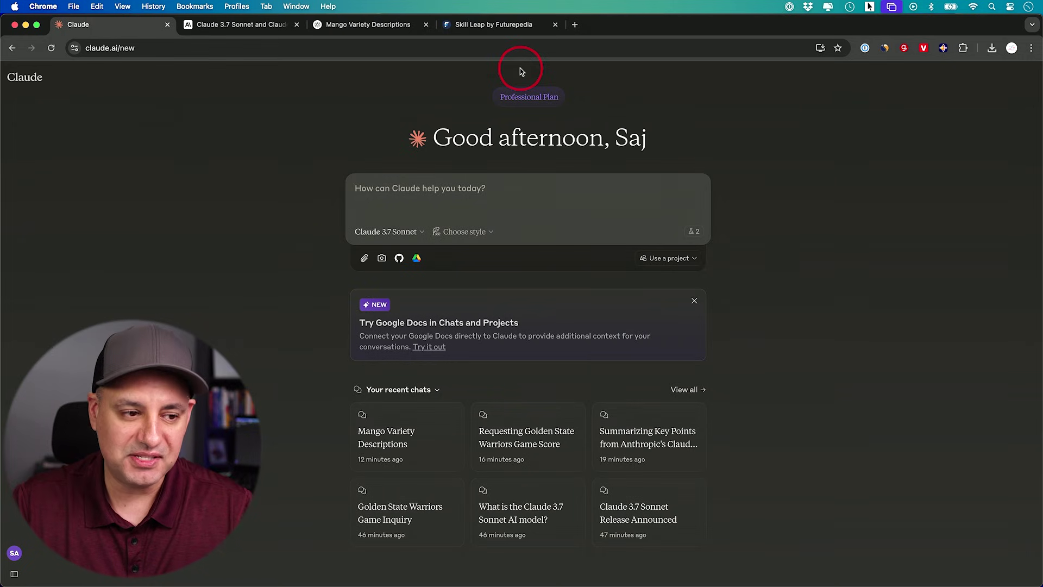
Capture a region screenshot of the Skill Leap by Futurepedia landing page's top section.
left_click(501, 25)
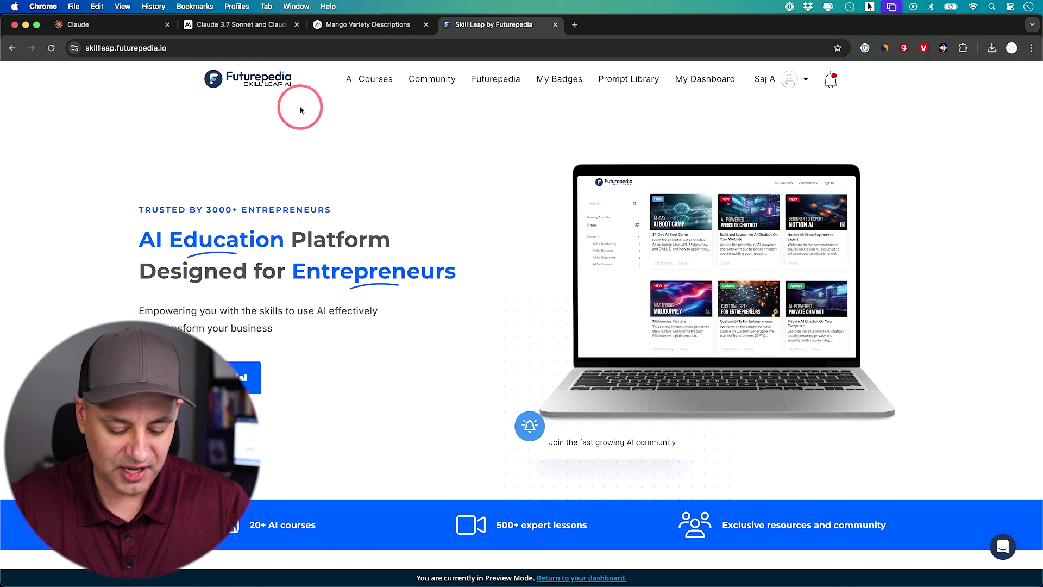
key("super+shift+4")
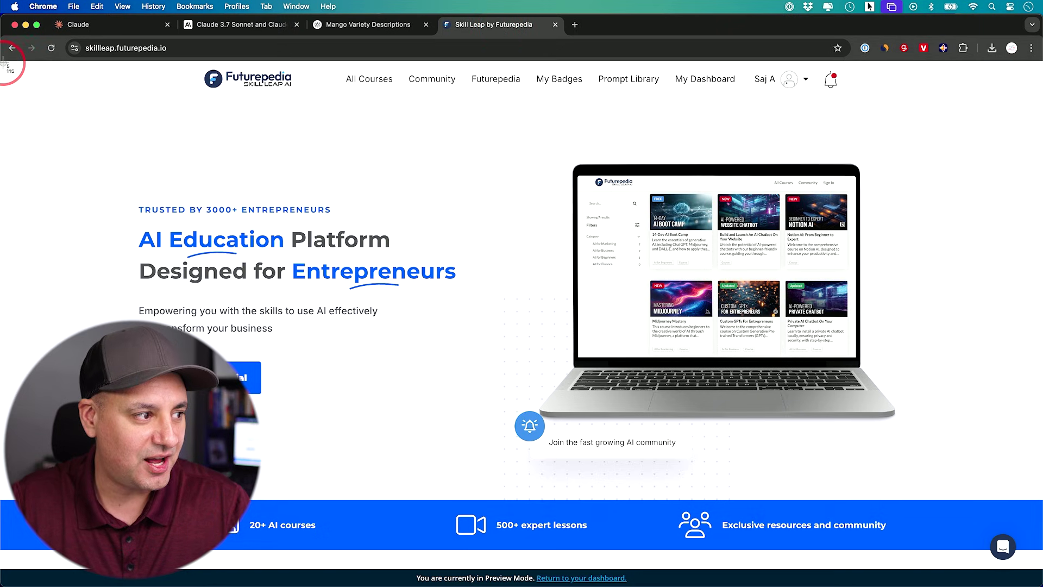
left_click_drag(3, 63, 1039, 497)
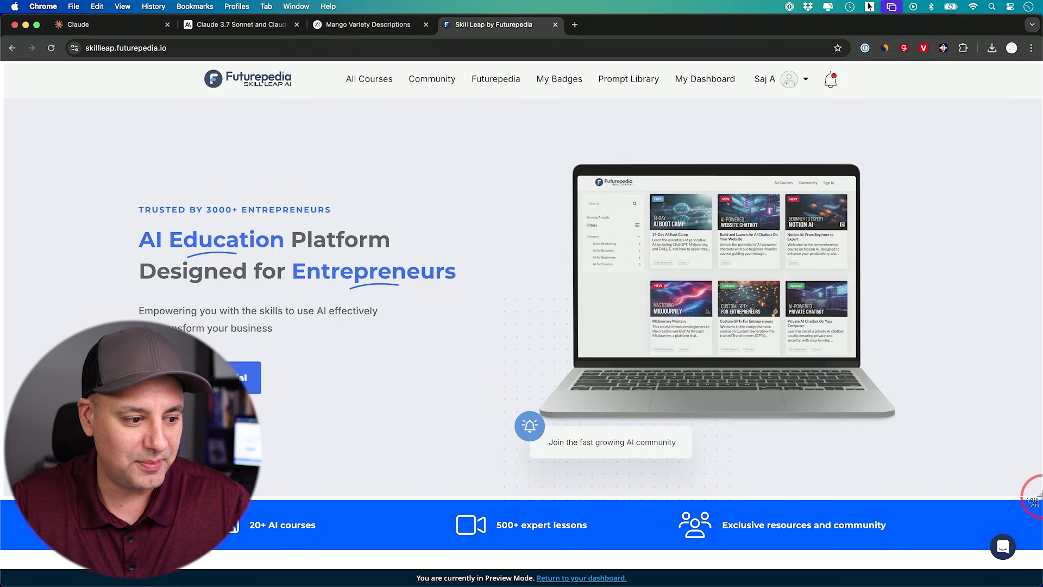
left_click_drag(1038, 498, 1038, 498)
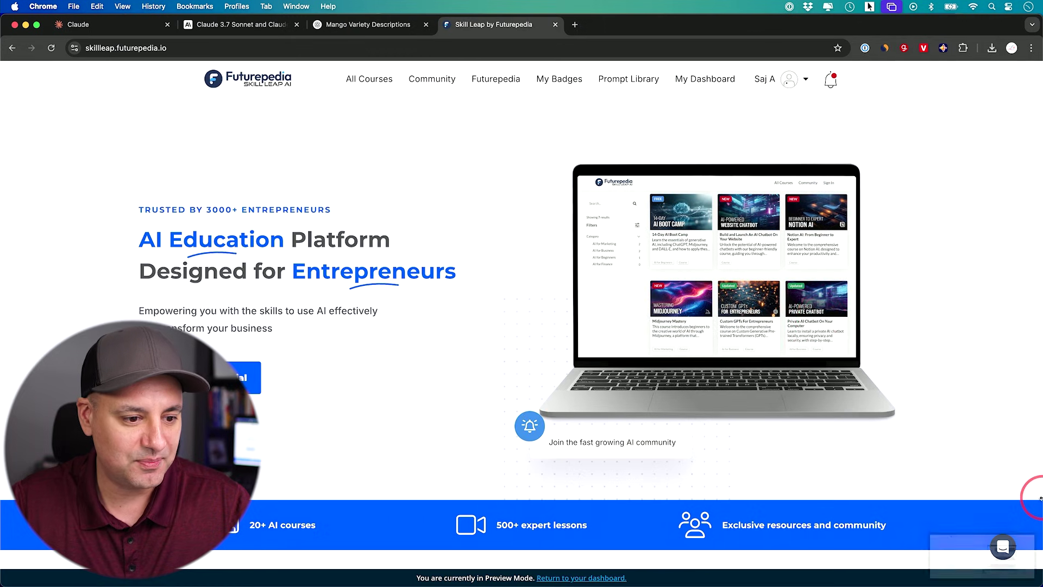
Narrow the Chrome window to mobile width and restore it to check the page reflow.
scroll(830, 331, "down", 1)
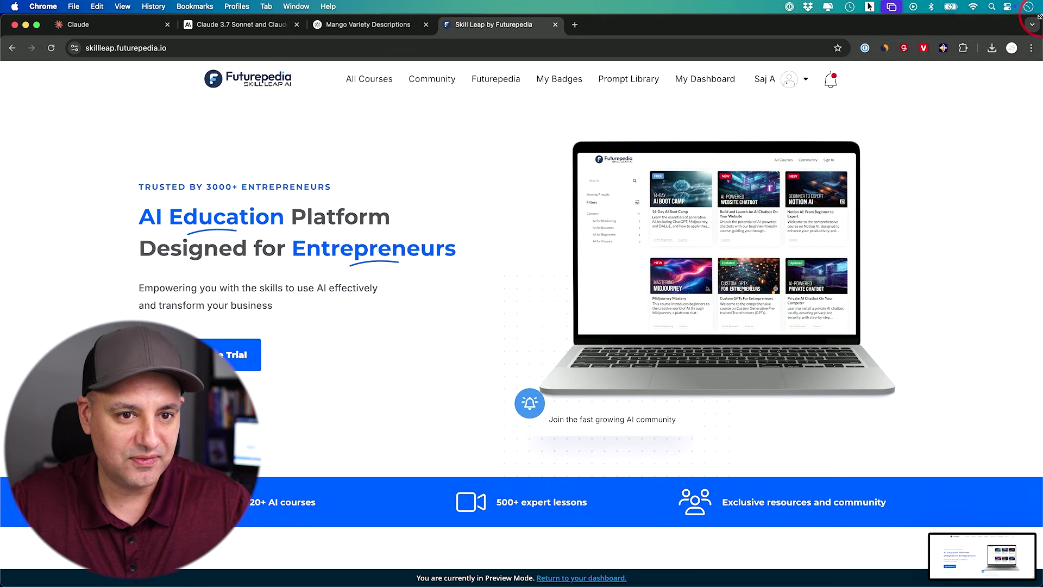
left_click_drag(1039, 17, 267, 16)
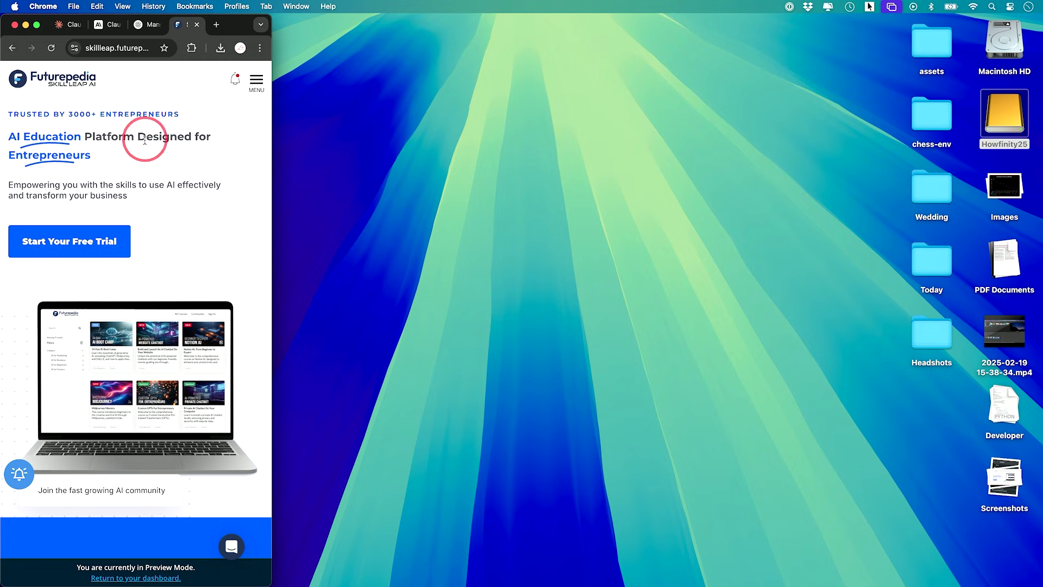
left_click_drag(272, 16, 1039, 16)
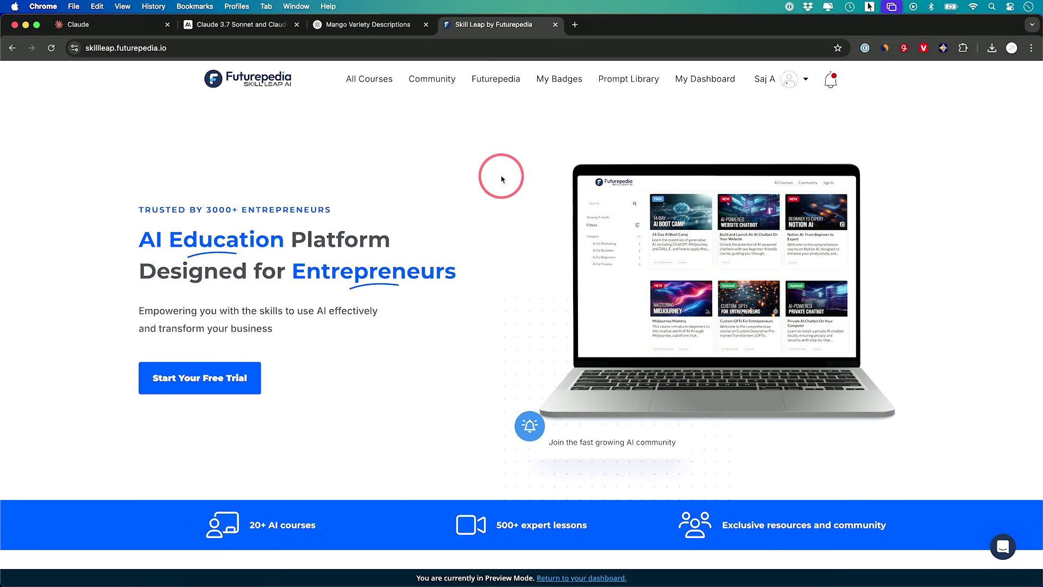
left_click(103, 26)
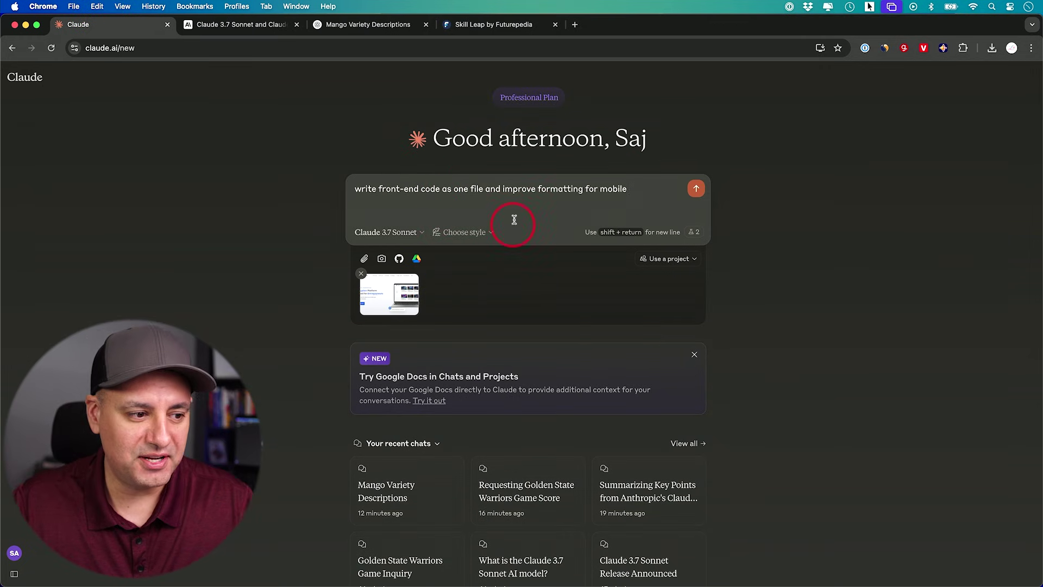
Send the screenshot with the prompt asking for single-file, mobile-friendly front-end code.
left_click(697, 189)
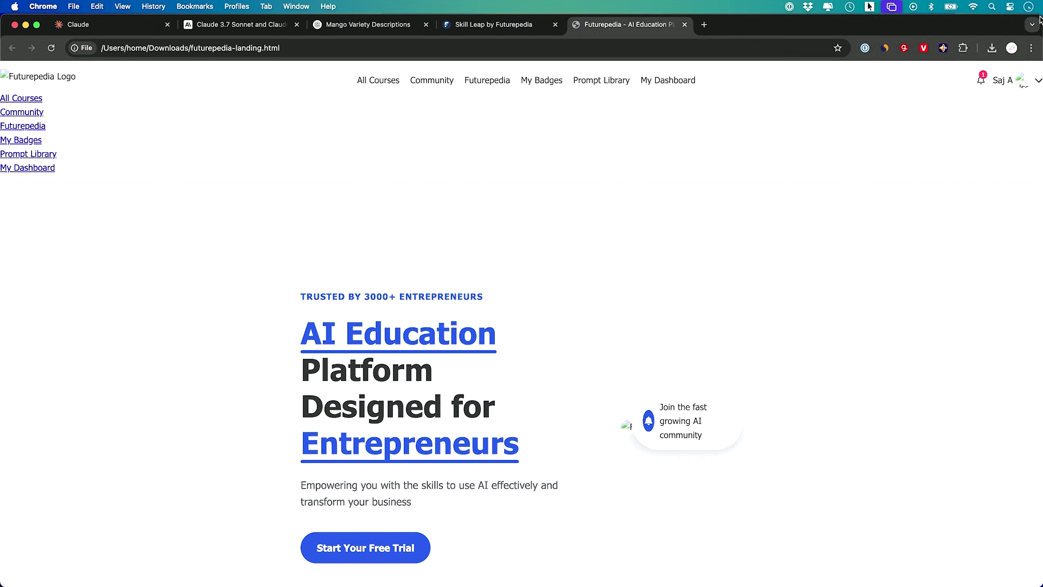
Preview the generated landing page at mobile width, compare it with Skill Leap, then close it.
left_click_drag(1023, 15, 266, 2)
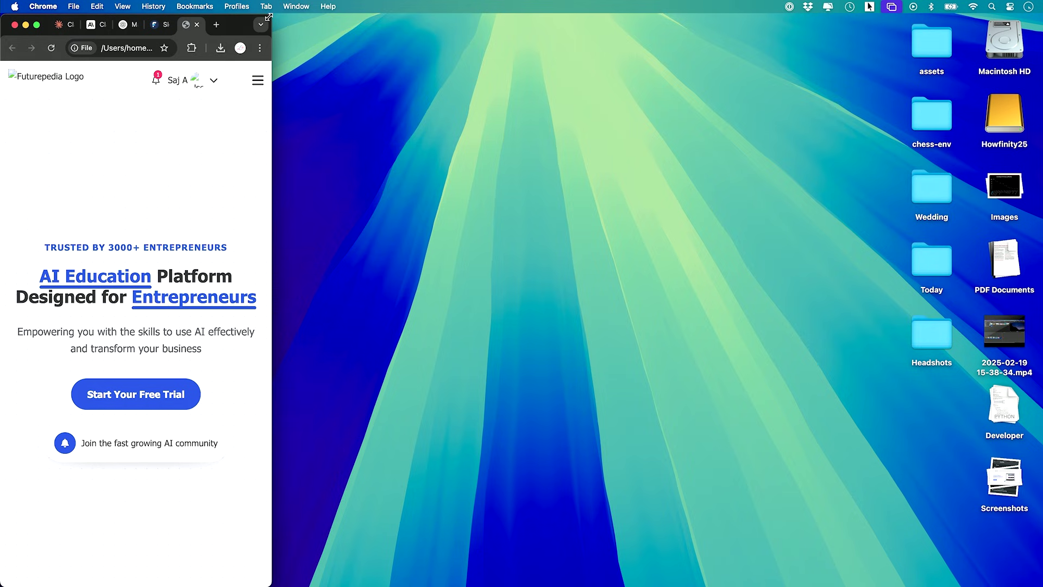
left_click_drag(268, 17, 1041, 3)
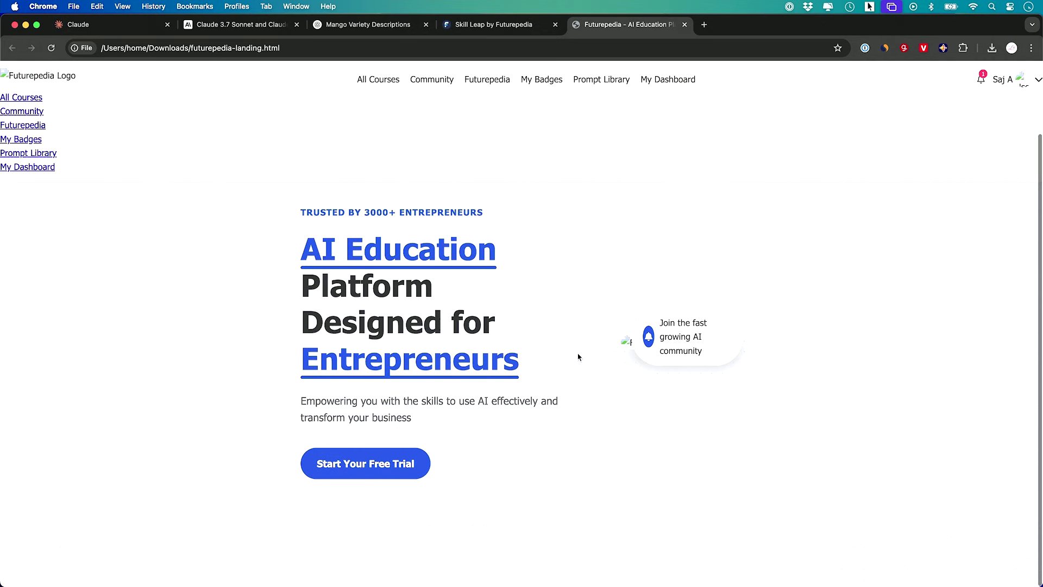
left_click(496, 30)
left_click(604, 30)
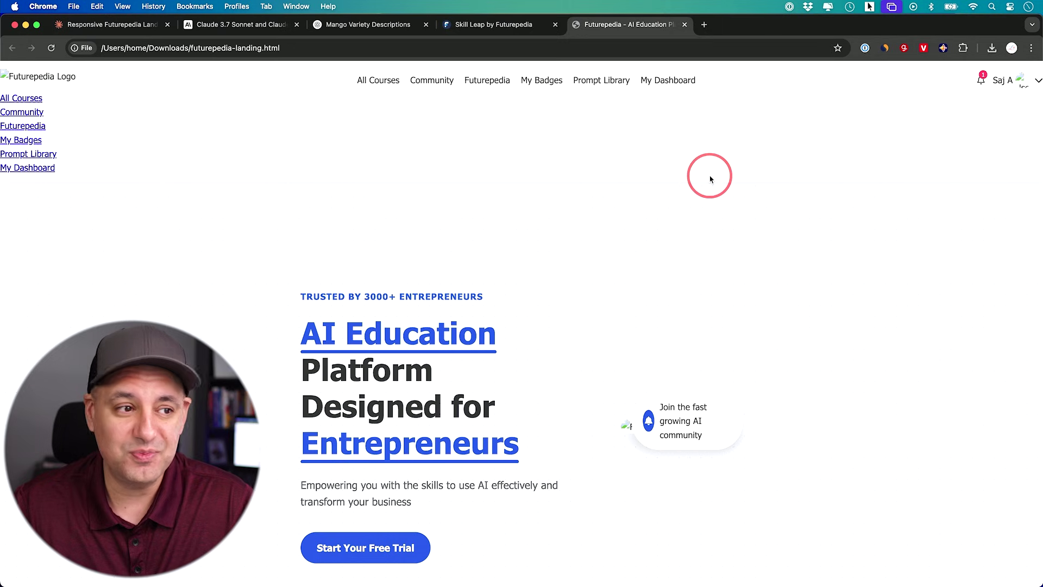
key("super+w")
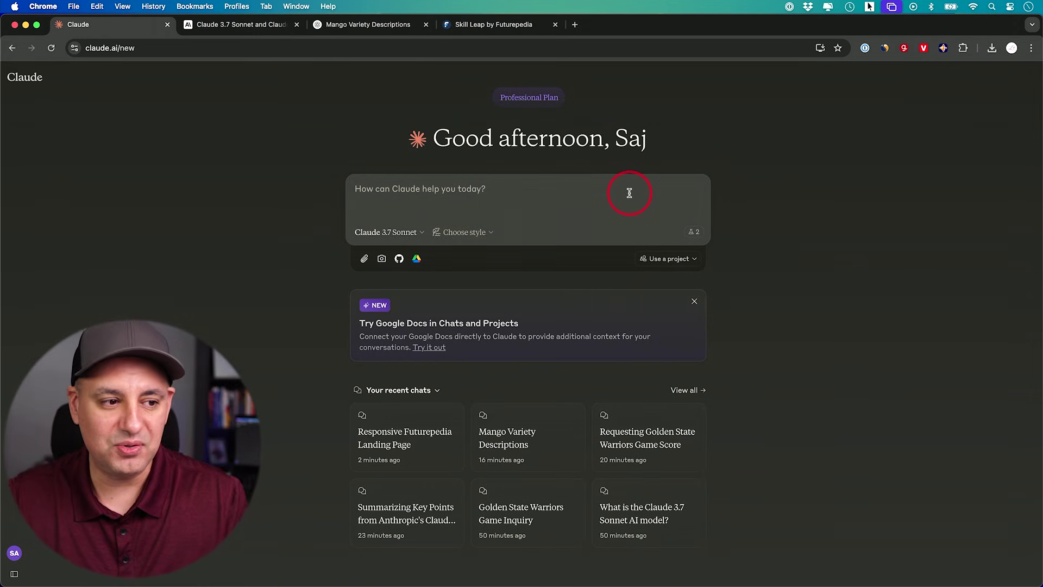
Switch to Extended thinking, paste the rope-and-building height puzzle, and send it.
left_click(401, 234)
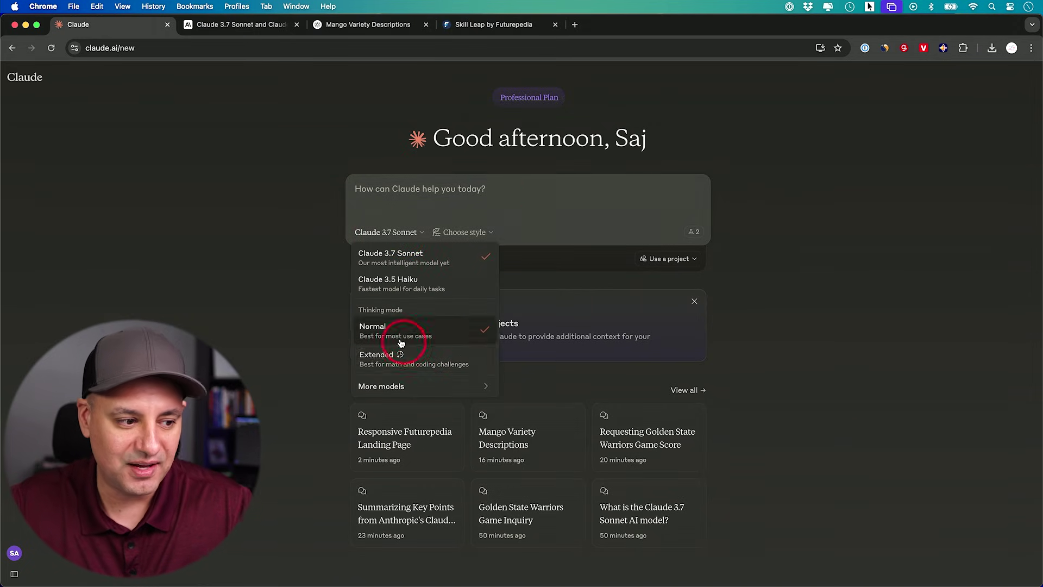
left_click(413, 357)
type("\"You have a rope that is exactly 50 feet long and a building that is 75 feet tall. You need to measure the height of the building using only the rope and your own body (no other tools)You are 5 feet tall. How can you do it? Describe the steps.\"")
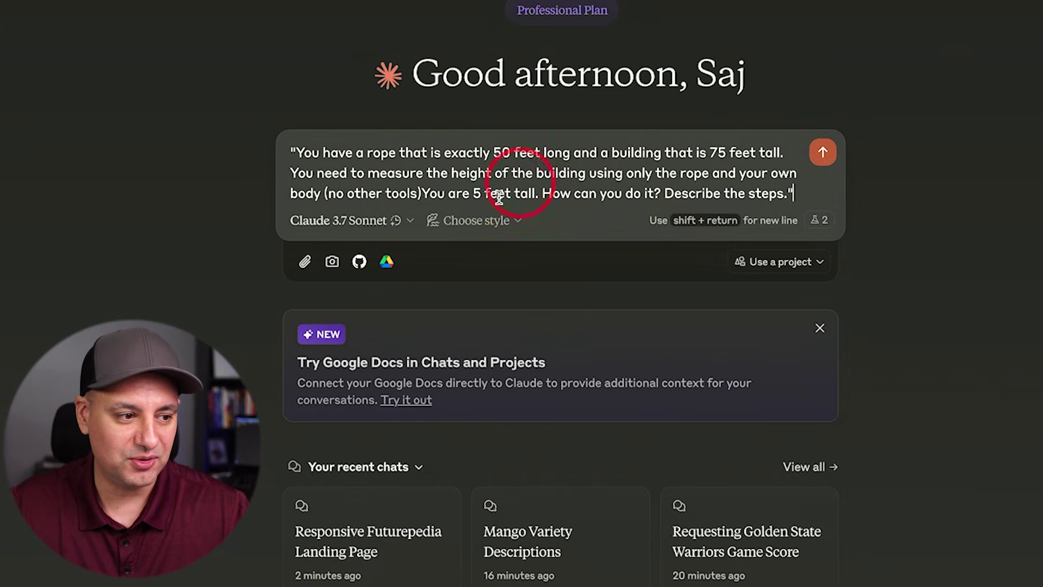
left_click(326, 222)
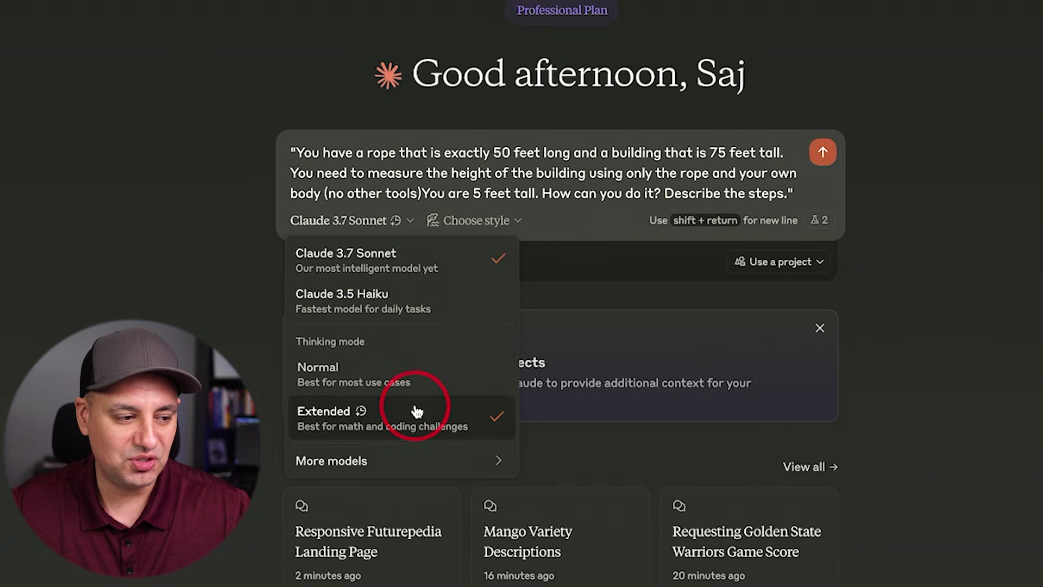
left_click(383, 231)
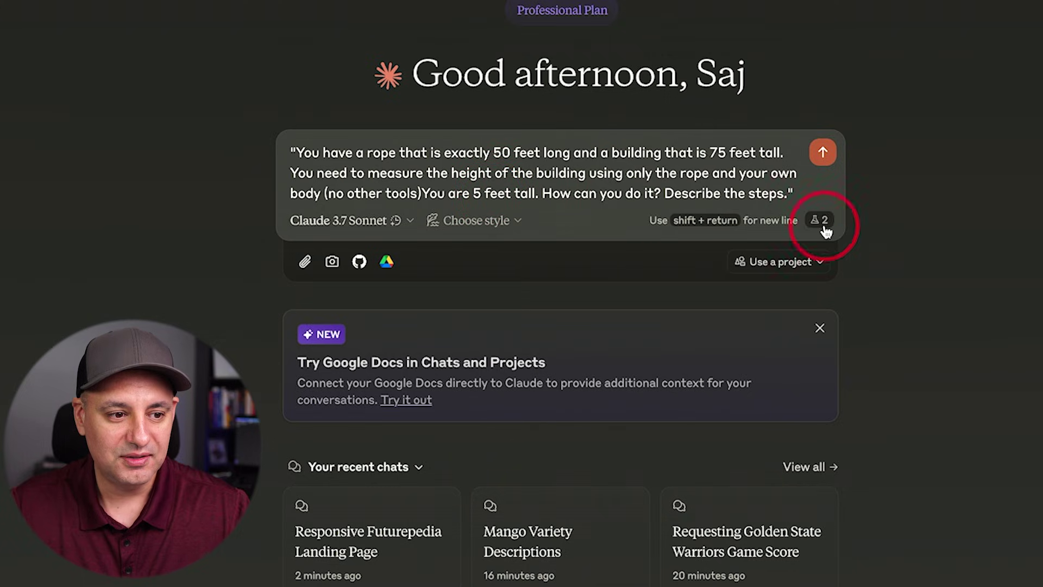
left_click(815, 156)
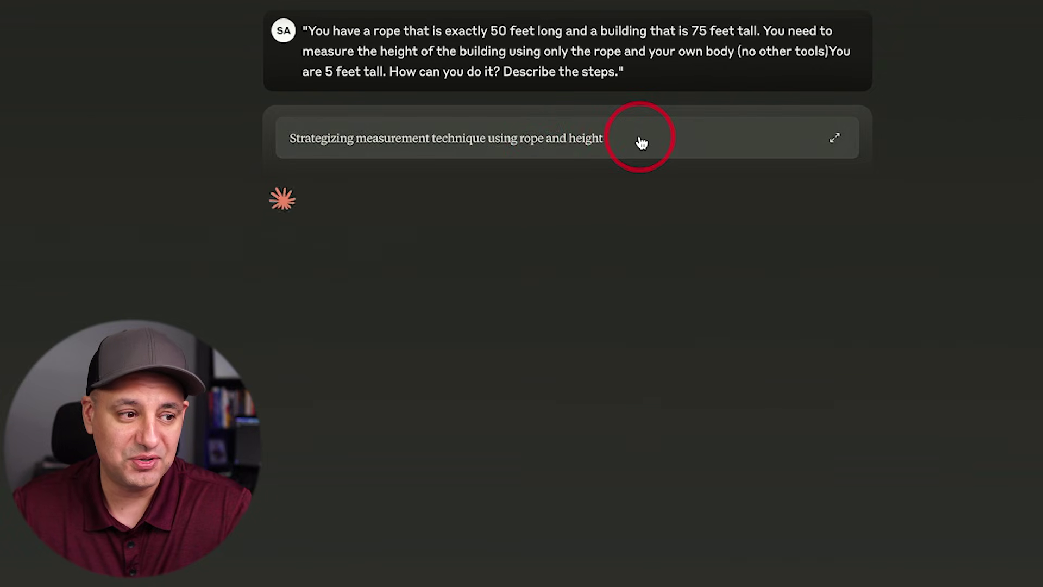
Expand and scroll through the rope puzzle's live reasoning, then collapse it to its title row.
left_click(533, 142)
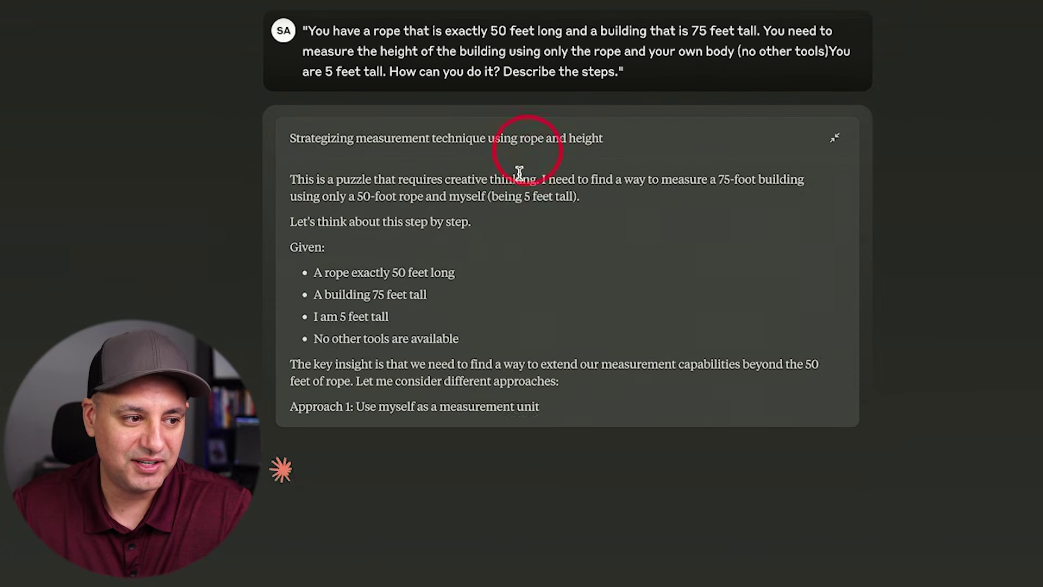
scroll(472, 316, "up", 3)
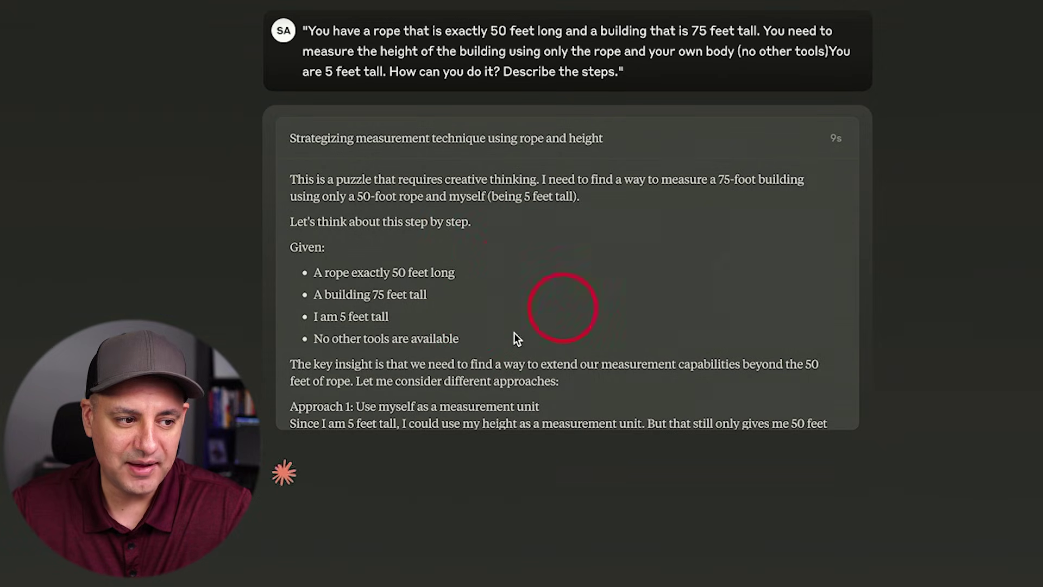
scroll(550, 286, "down", 5)
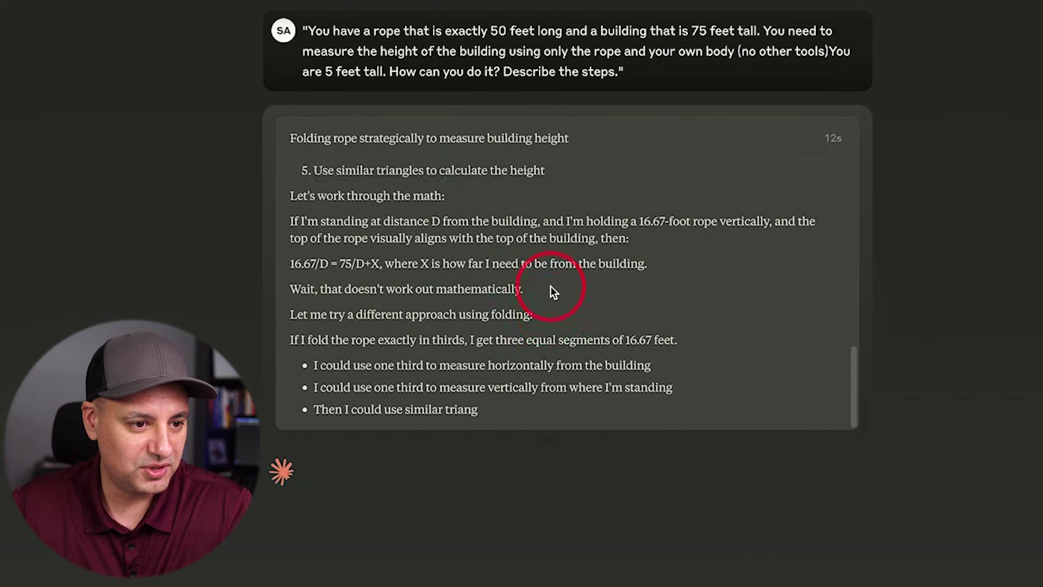
scroll(550, 285, "up", 10)
left_click(570, 156)
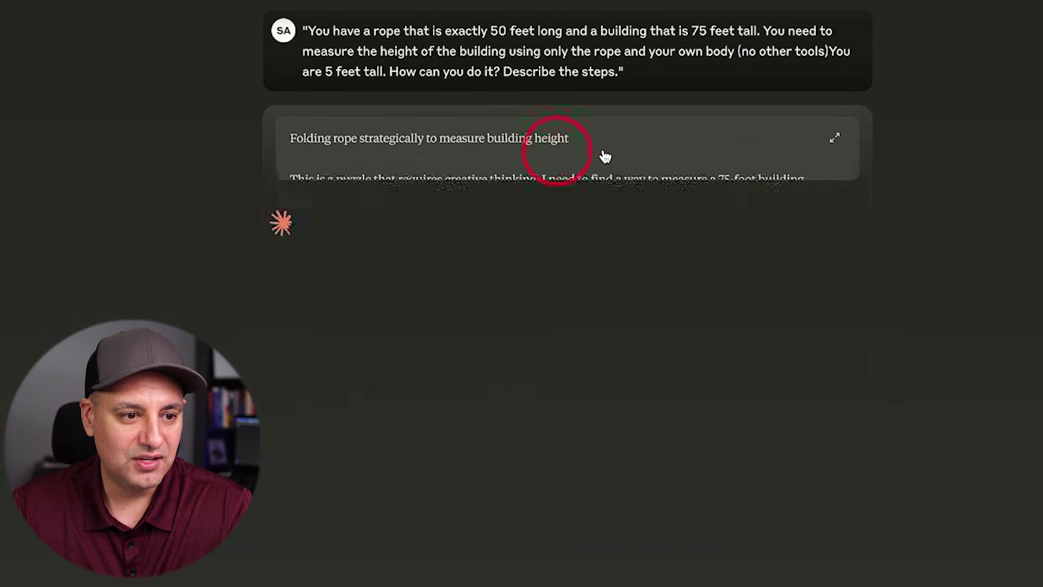
left_click(760, 156)
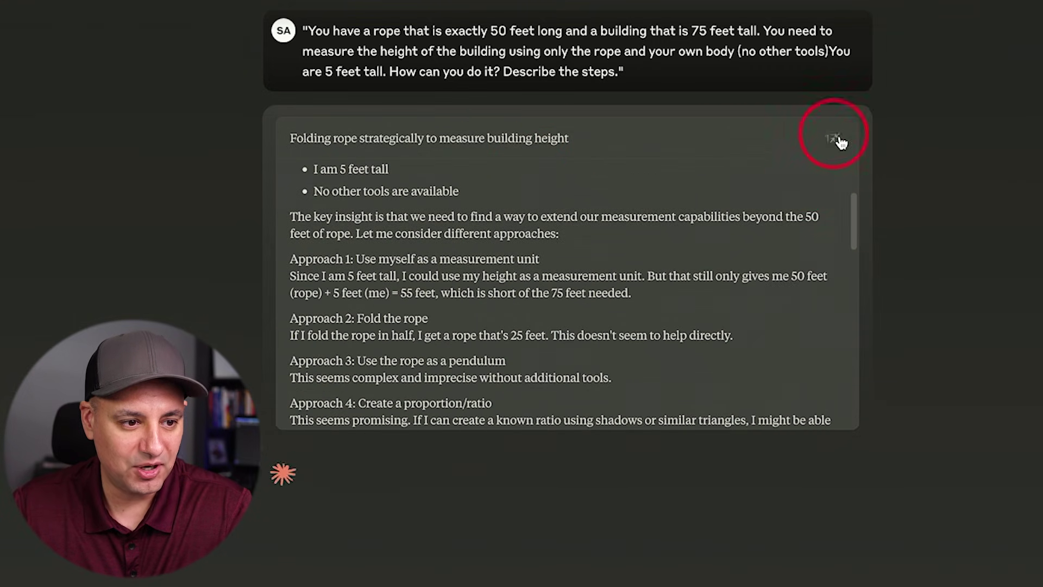
left_click(835, 138)
left_click(650, 160)
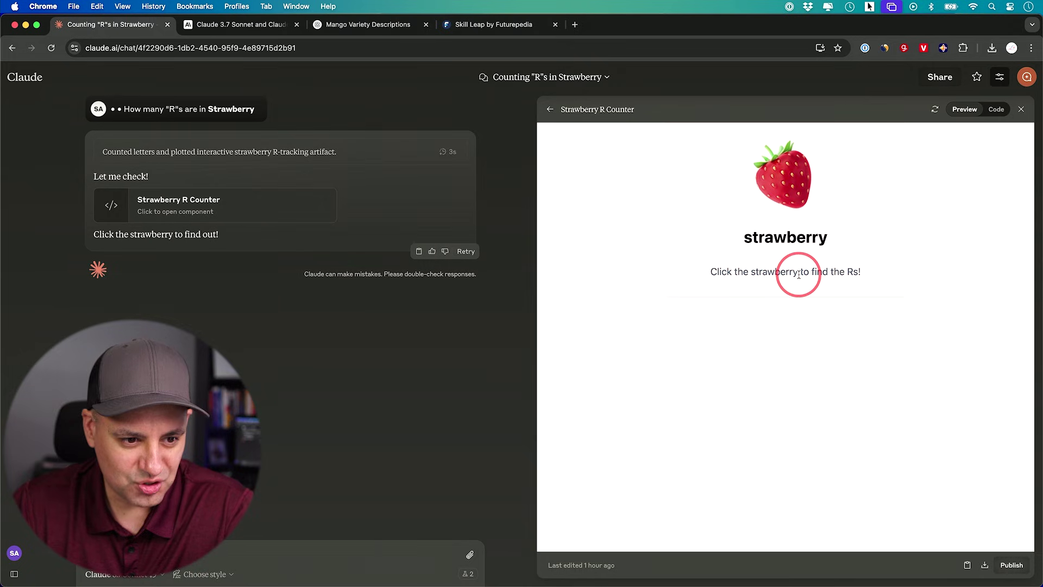
Reveal all 3 Rs in the Strawberry R Counter, then test the strawberry twice more.
left_click(787, 196)
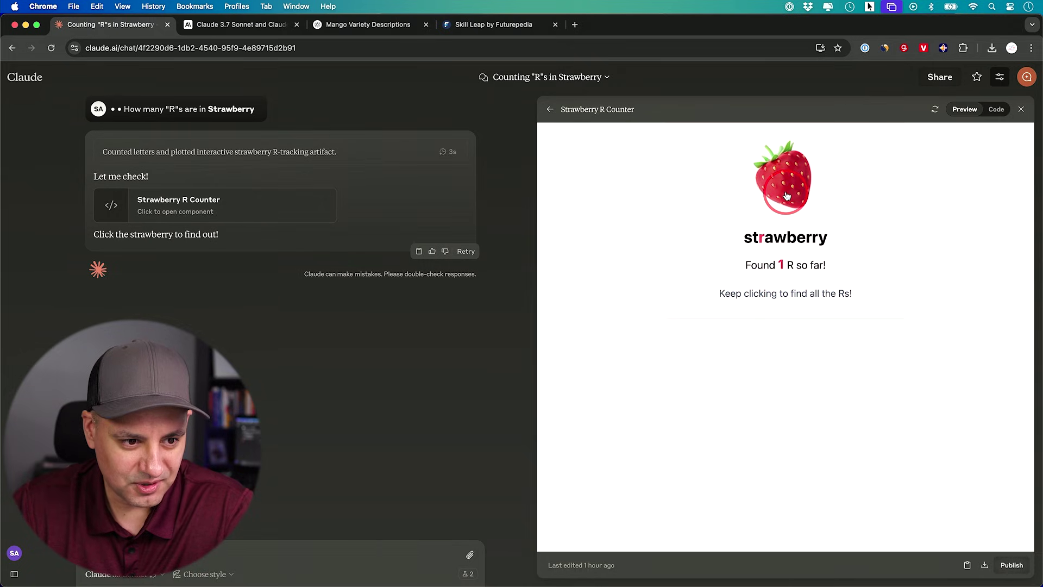
left_click(787, 196)
left_click(787, 196)
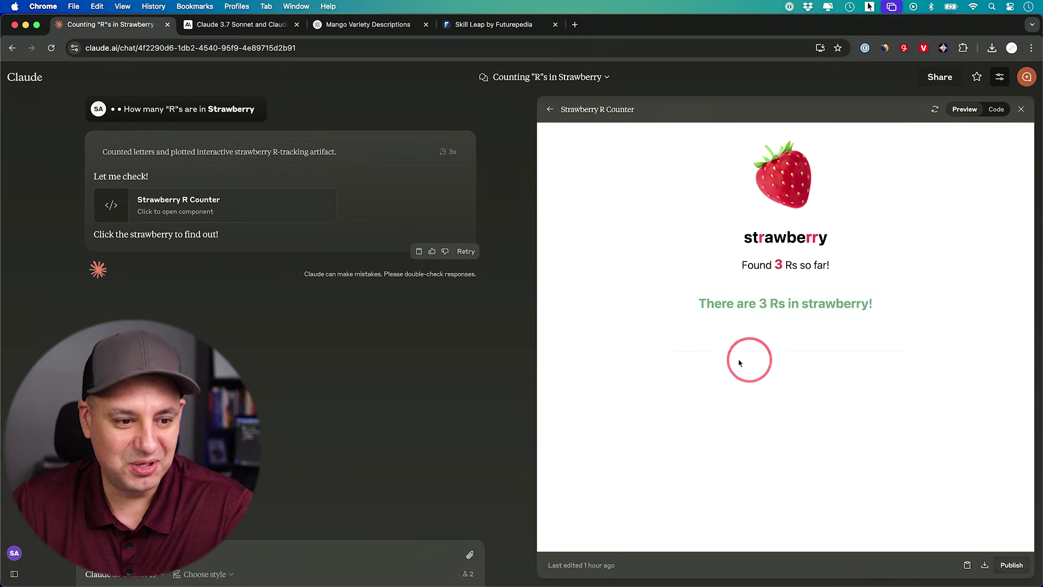
left_click(780, 193)
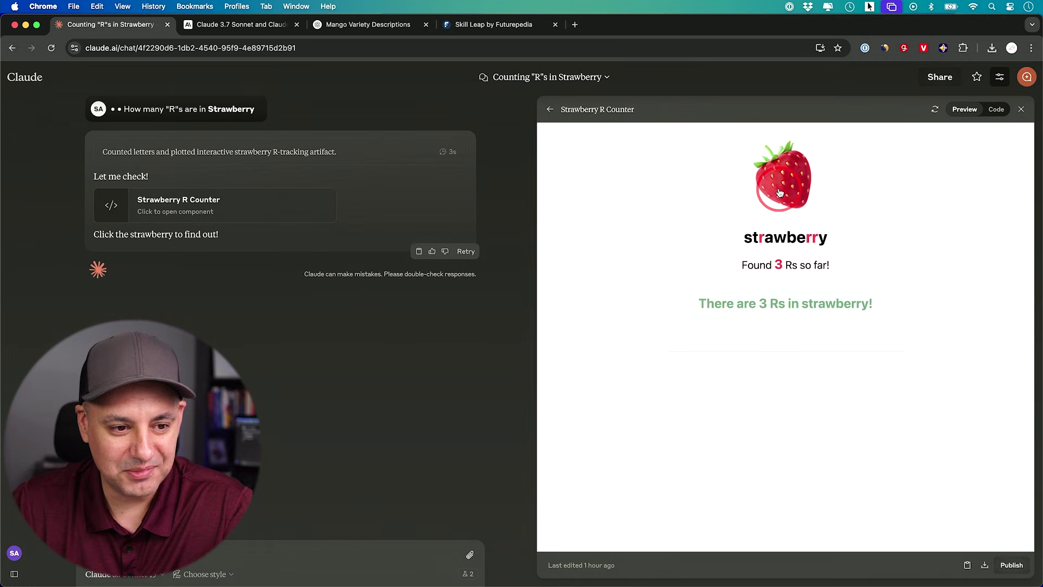
left_click(783, 194)
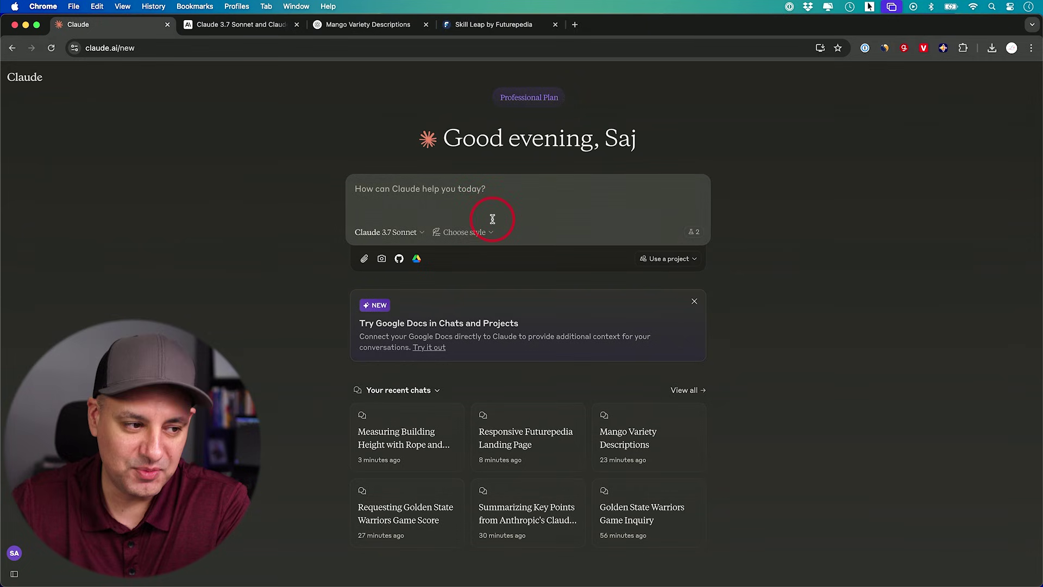